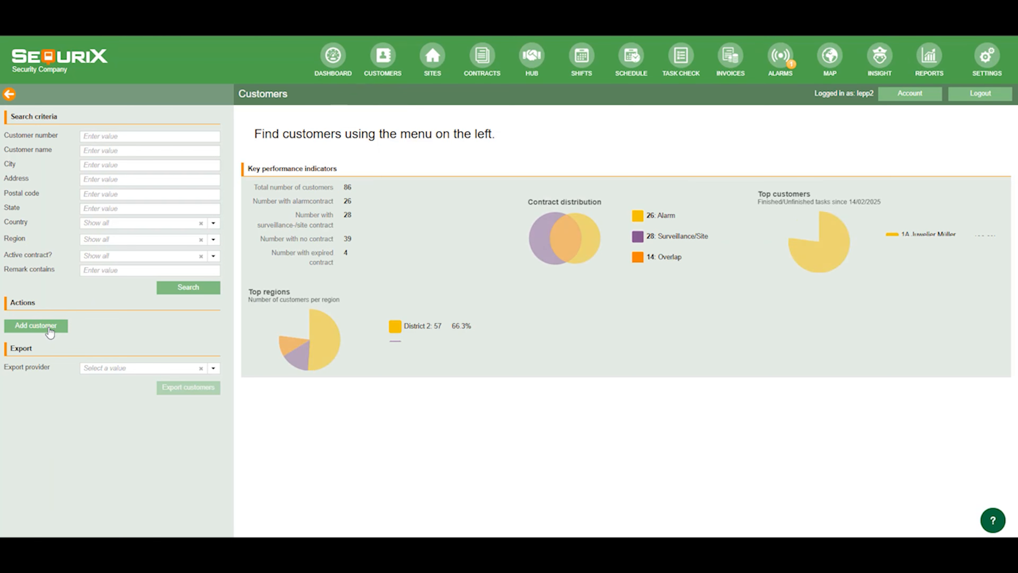
Start a new customer record named NY Supermarkets and enter its customer number.
left_click(61, 326)
left_click(252, 158)
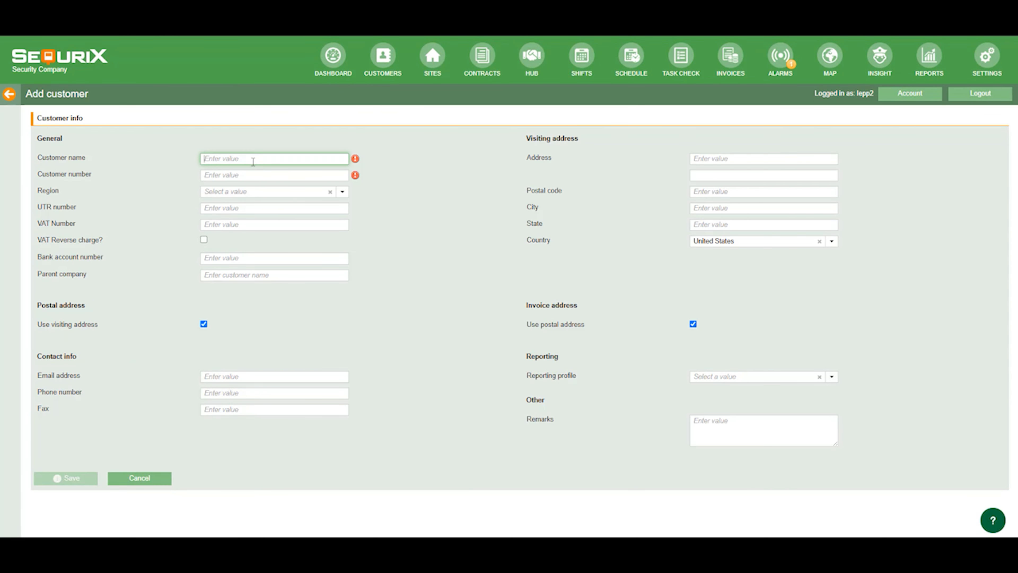
type("NY Supermarkets")
key("Tab")
type("9873206")
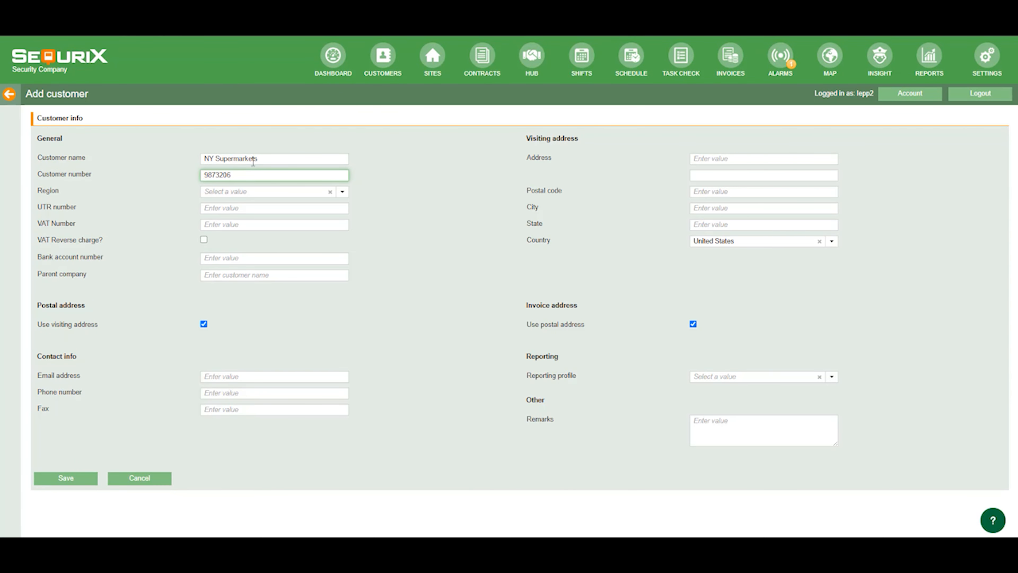
type("1")
Fill in the customer's visiting address with street, postal code and city, and save the customer.
left_click(691, 160)
type("Some Street 123")
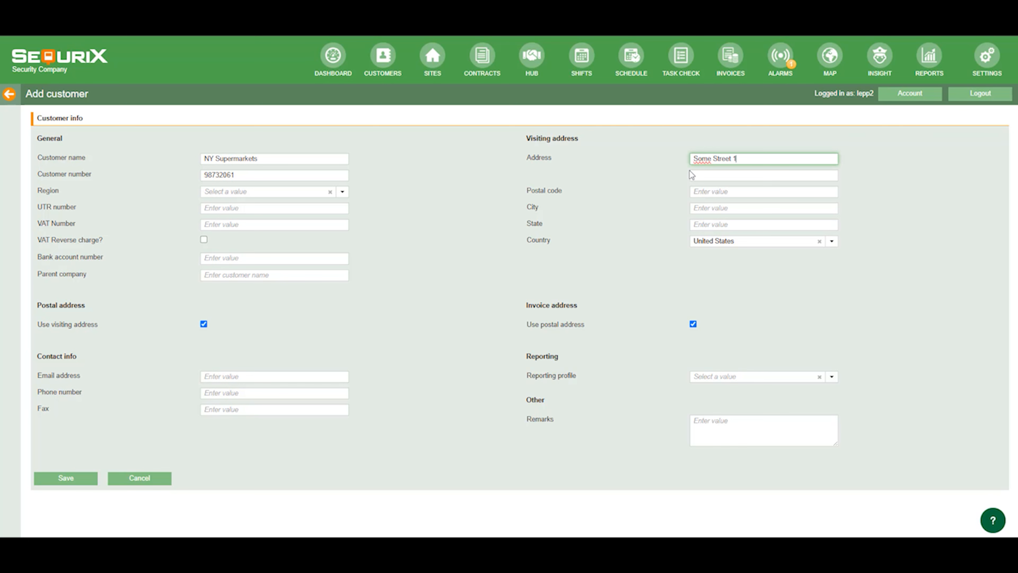
key("Tab")
type("NY 10021")
key("Tab")
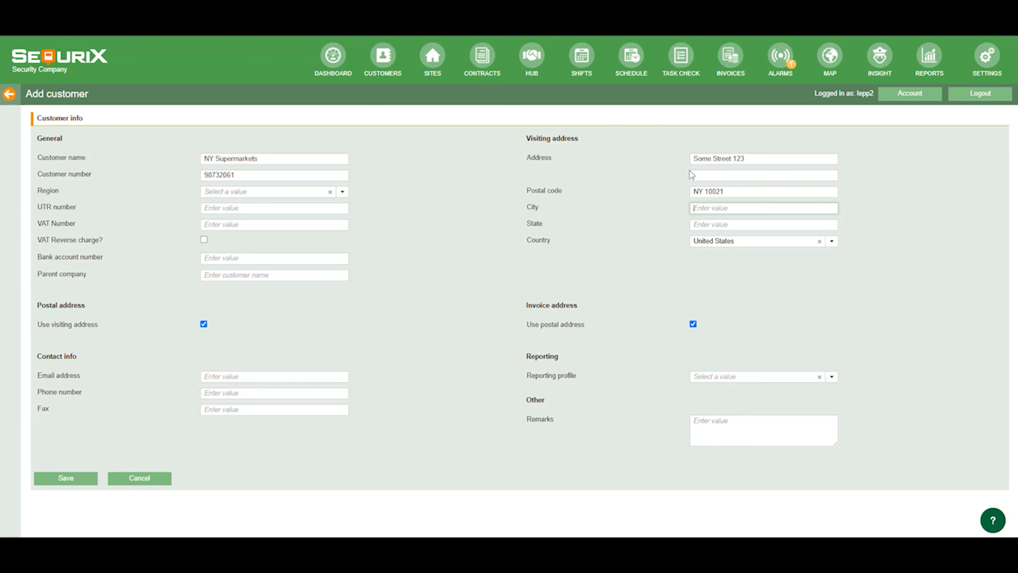
type("New York")
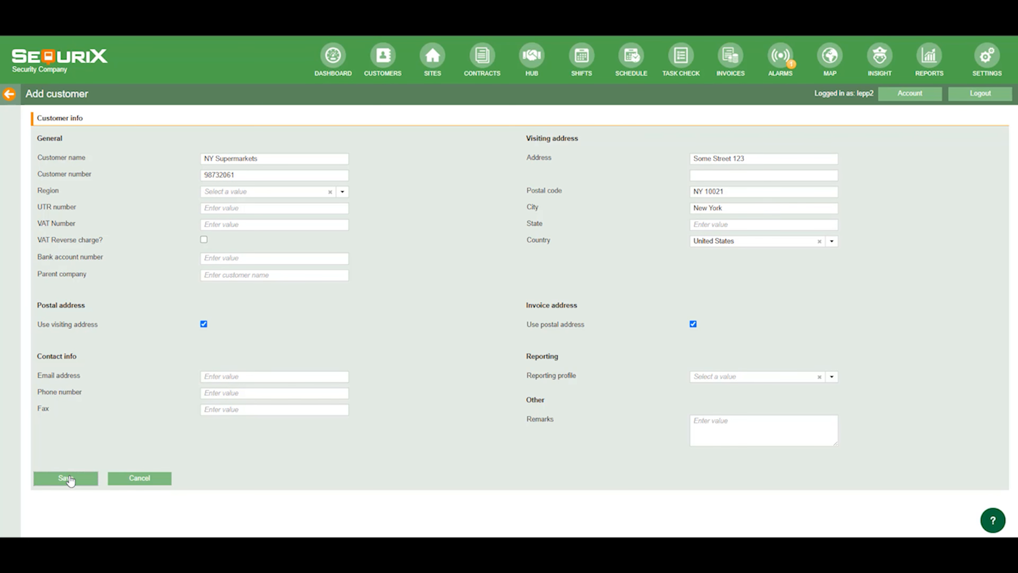
left_click(66, 478)
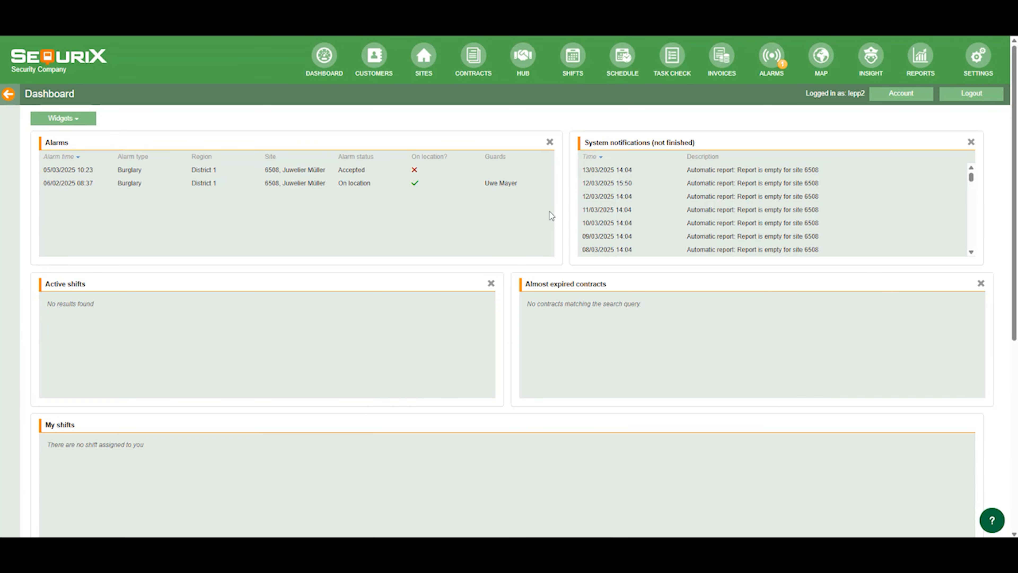
Start a new site named "Supermarket at 5th" and assign it to the District 1 region.
left_click(425, 67)
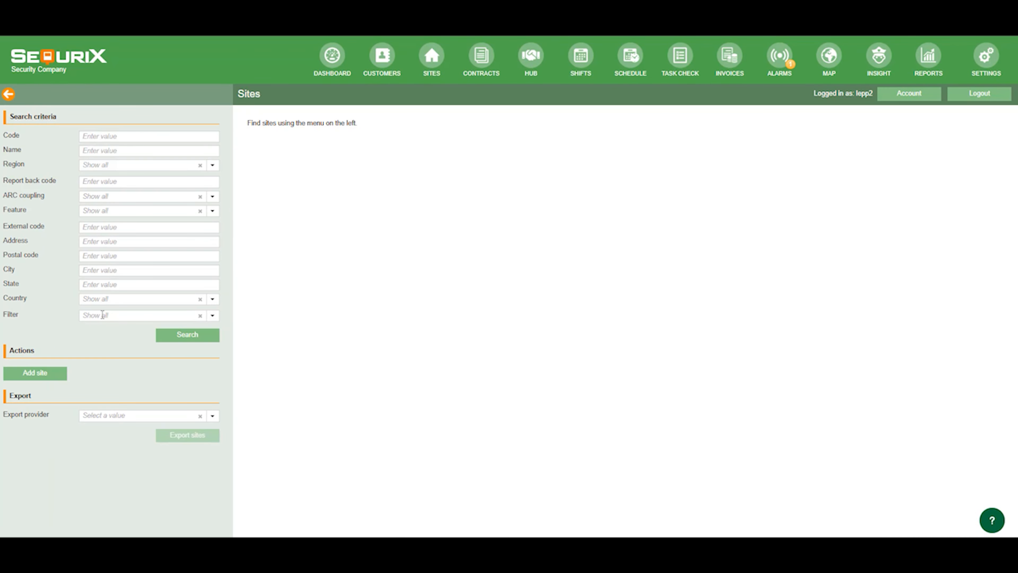
left_click(46, 374)
left_click(224, 159)
type("Super")
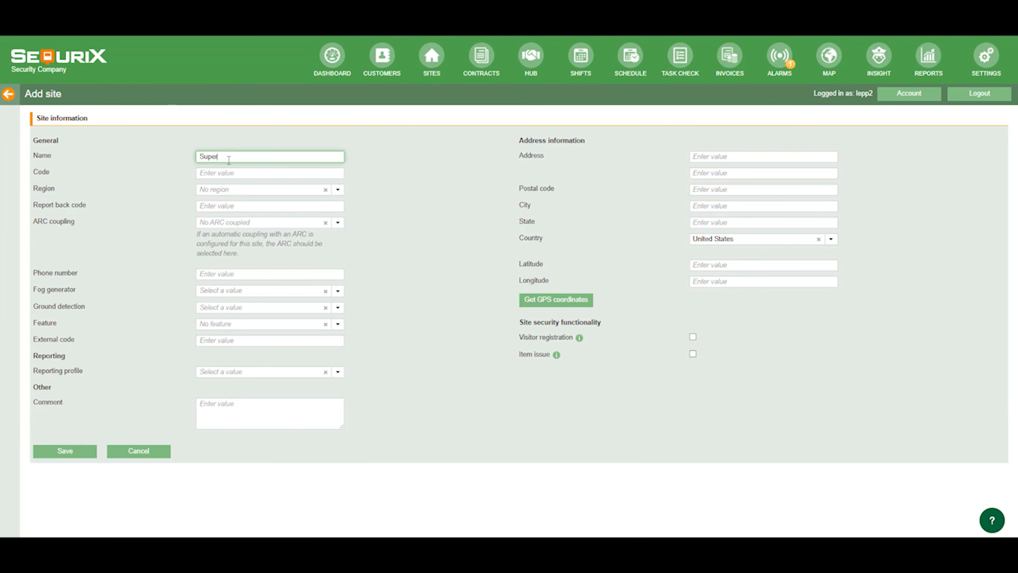
type("market a")
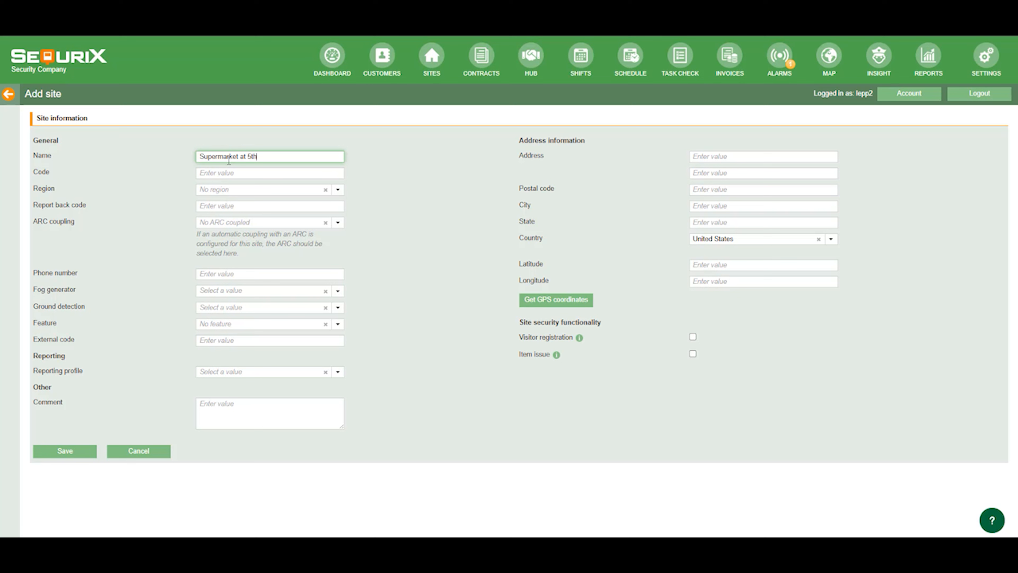
type("t 5th")
left_click(337, 189)
left_click(291, 202)
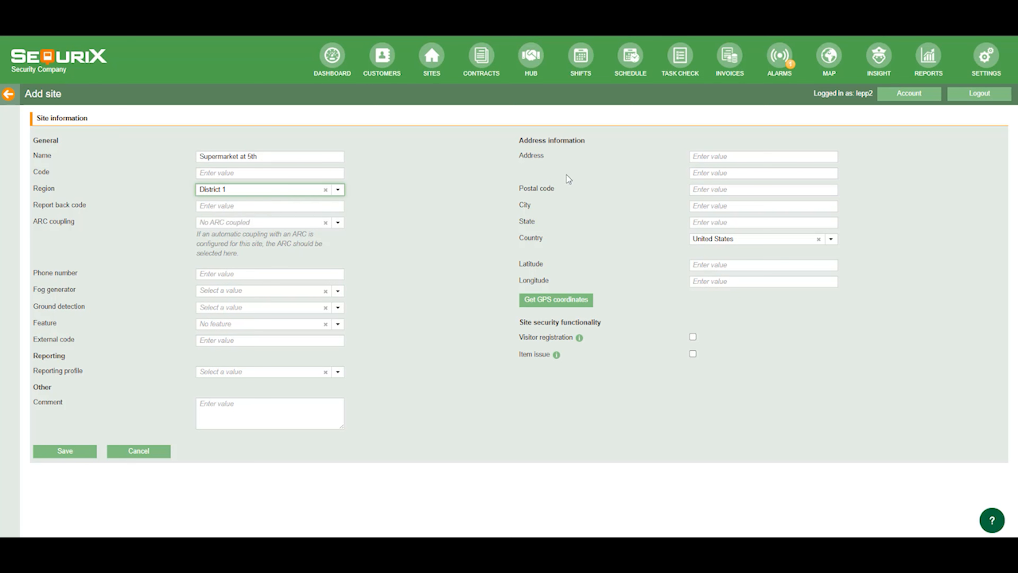
Fill in the new site's street address, postal code and city.
left_click(713, 158)
type("5th")
key("Tab")
key("Tab")
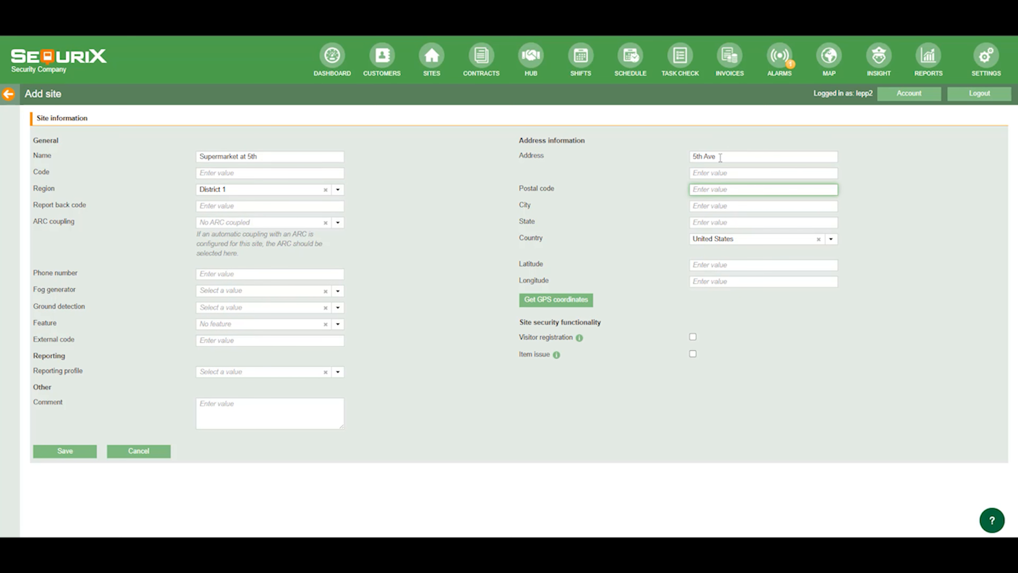
type("NY 10021")
key("Tab")
type("N")
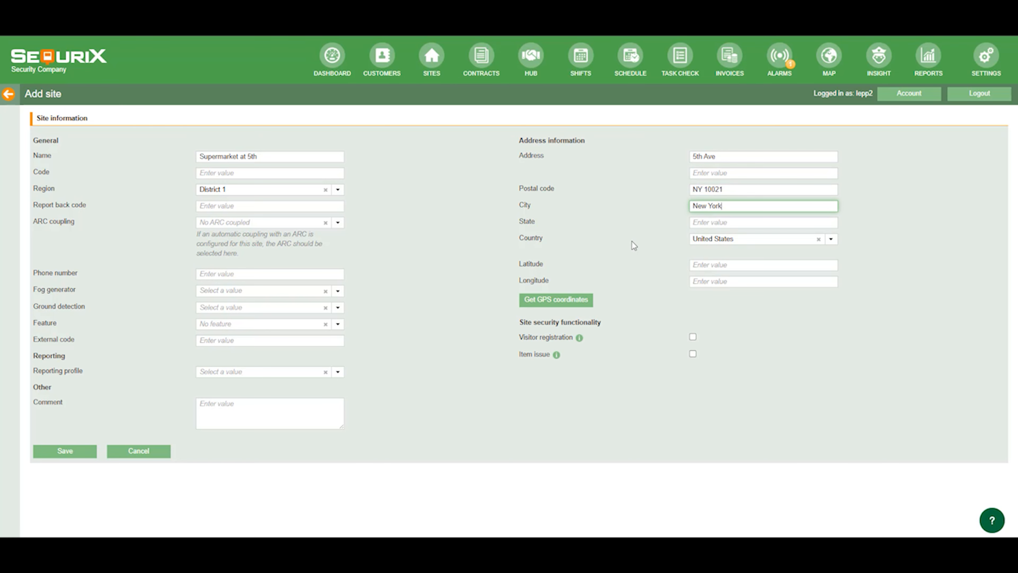
Retrieve the GPS coordinates for the site's address and save the site.
left_click(572, 297)
scroll(581, 282, "down", 3)
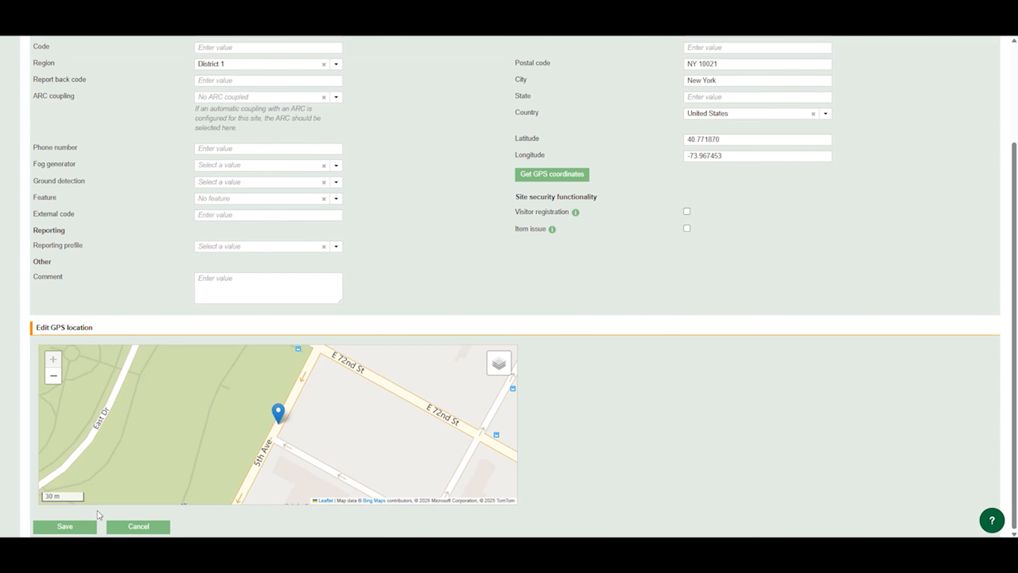
left_click(65, 526)
scroll(401, 345, "up", 4)
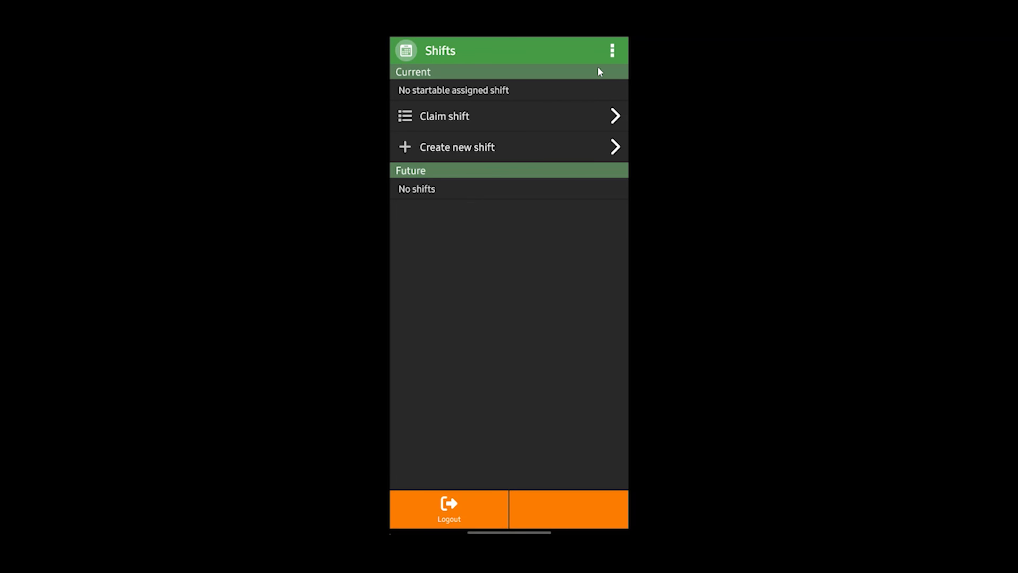
Switch to the SequriX mobile app and open checkpoint management for the site Supermarket at 5th.
left_click(610, 57)
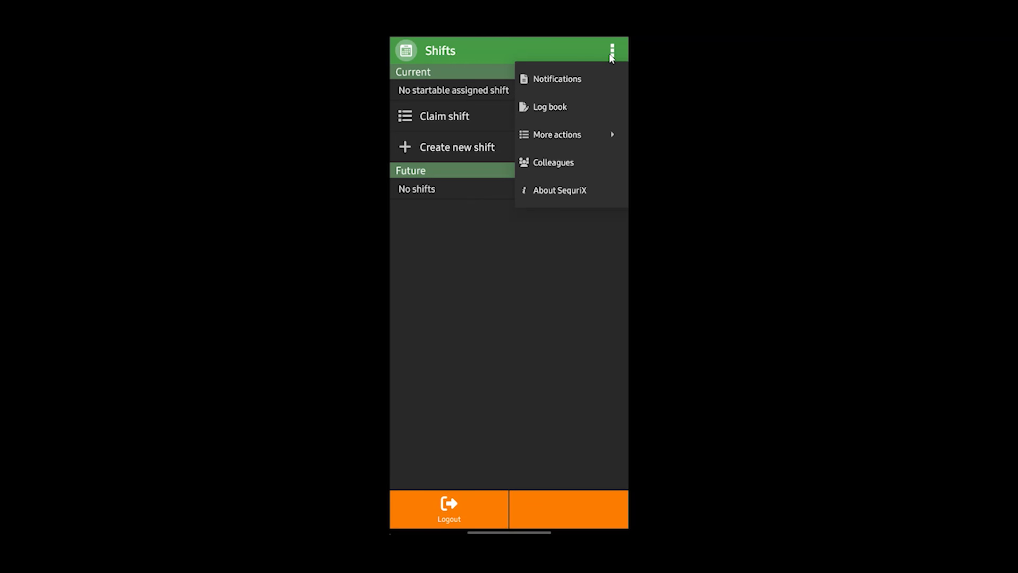
left_click(550, 135)
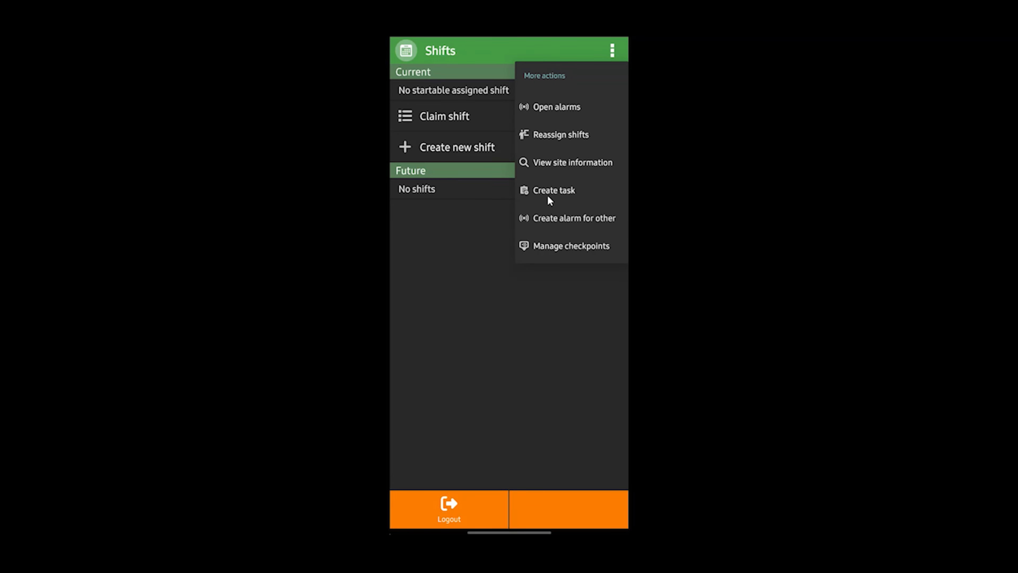
left_click(557, 246)
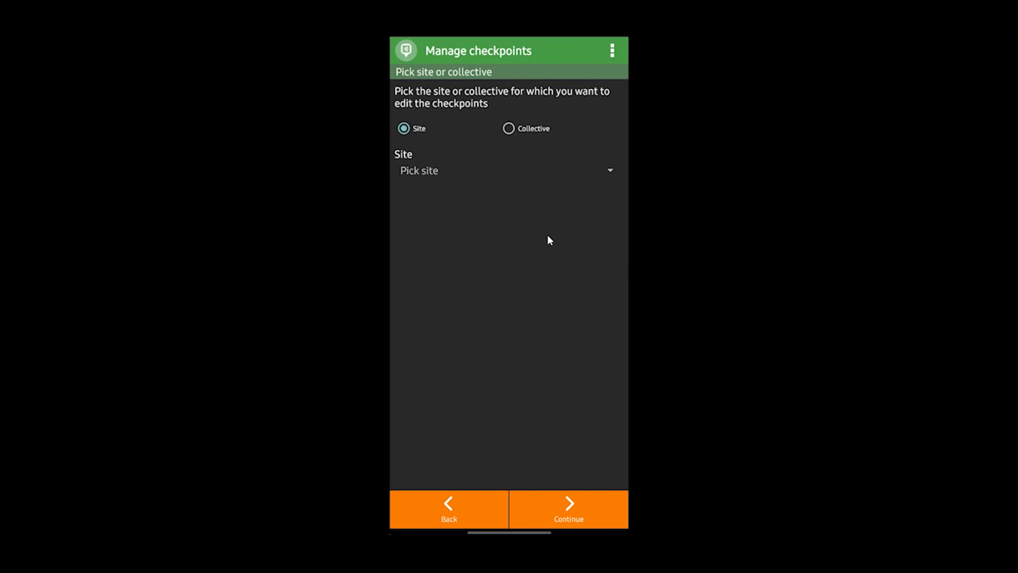
left_click(439, 170)
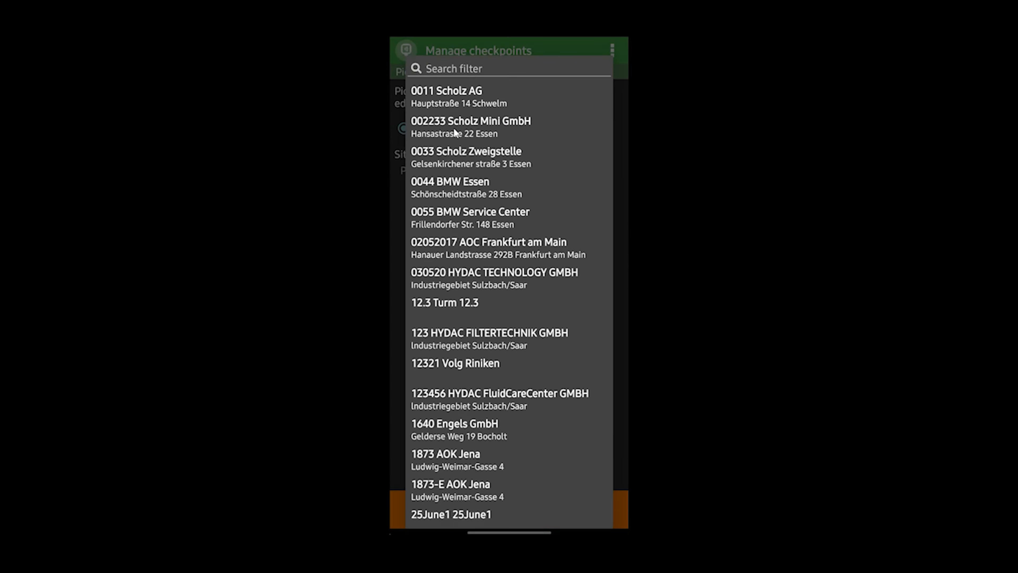
type("superma")
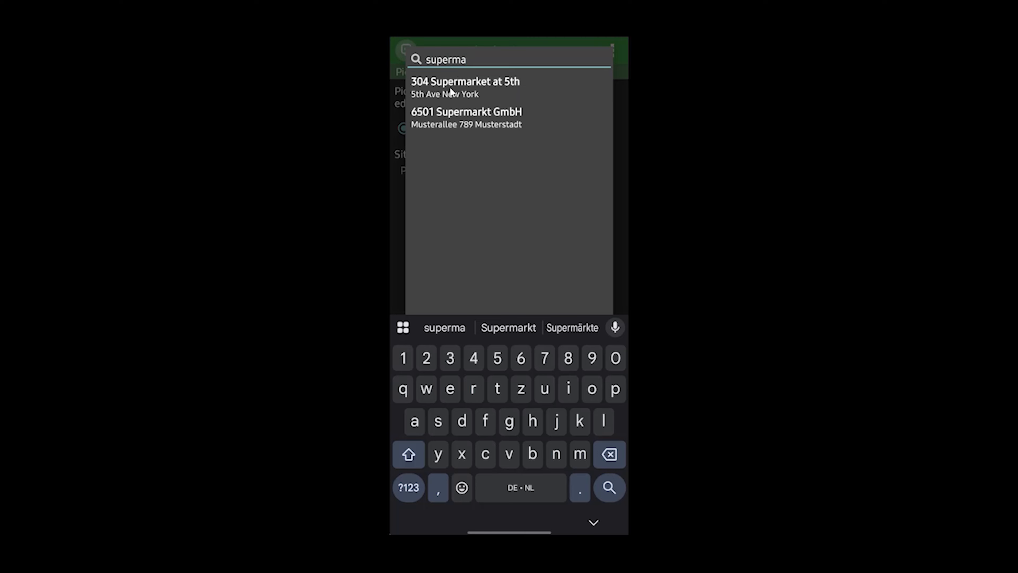
left_click(450, 92)
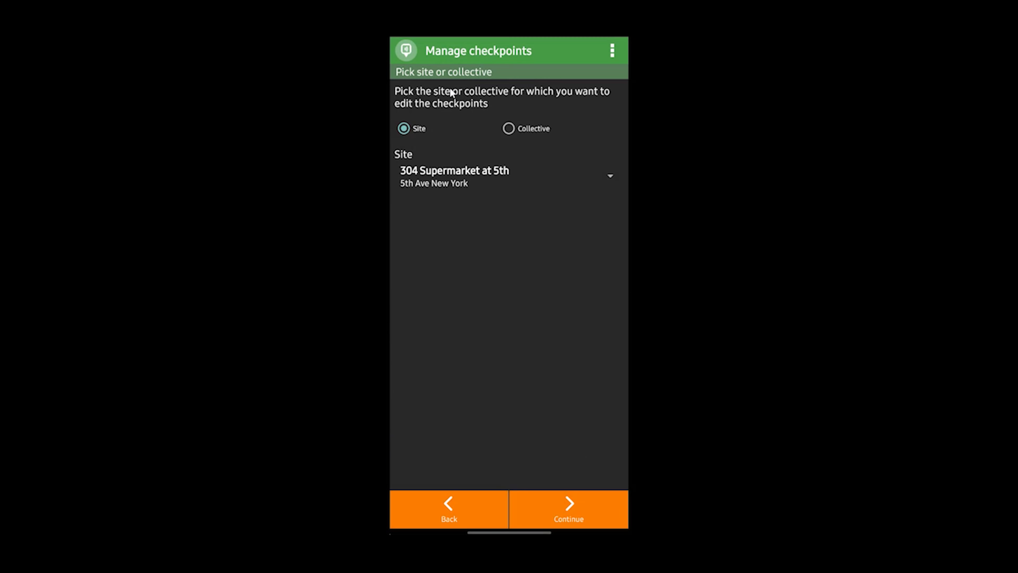
left_click(583, 501)
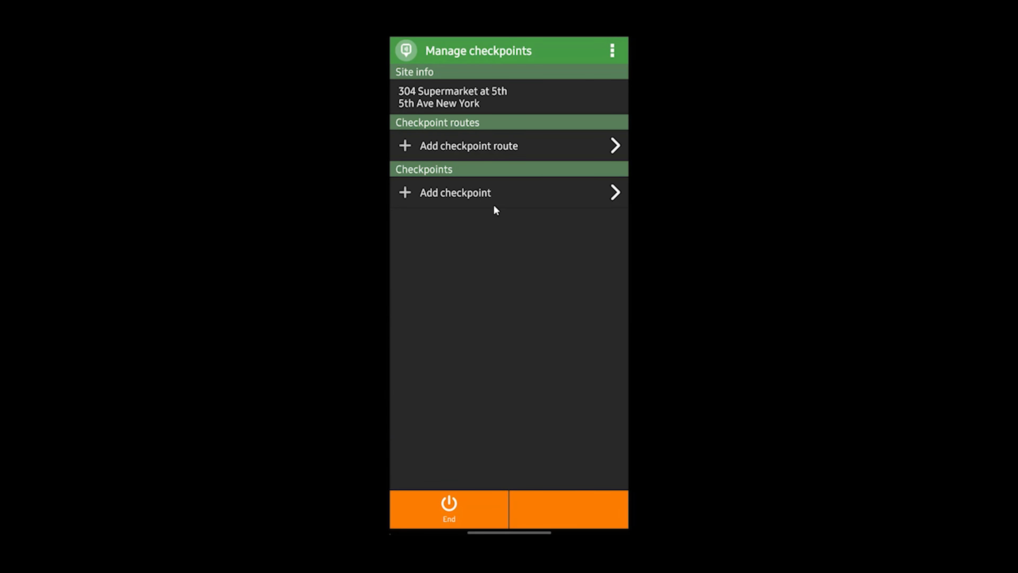
Add an NFC checkpoint with the location "Main entrance" by scanning its tag, and save it.
left_click(490, 196)
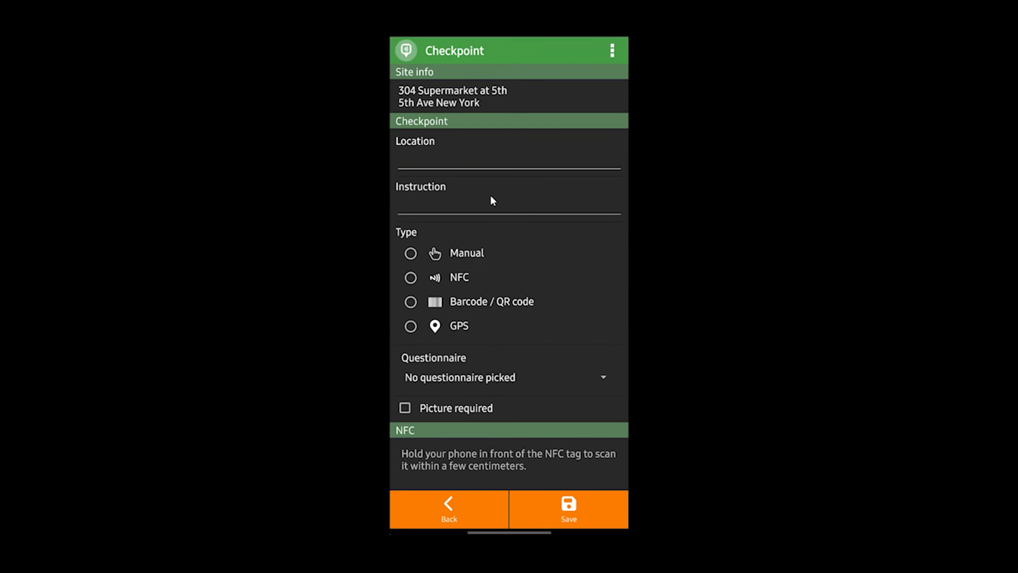
left_click(448, 165)
type("Main ent")
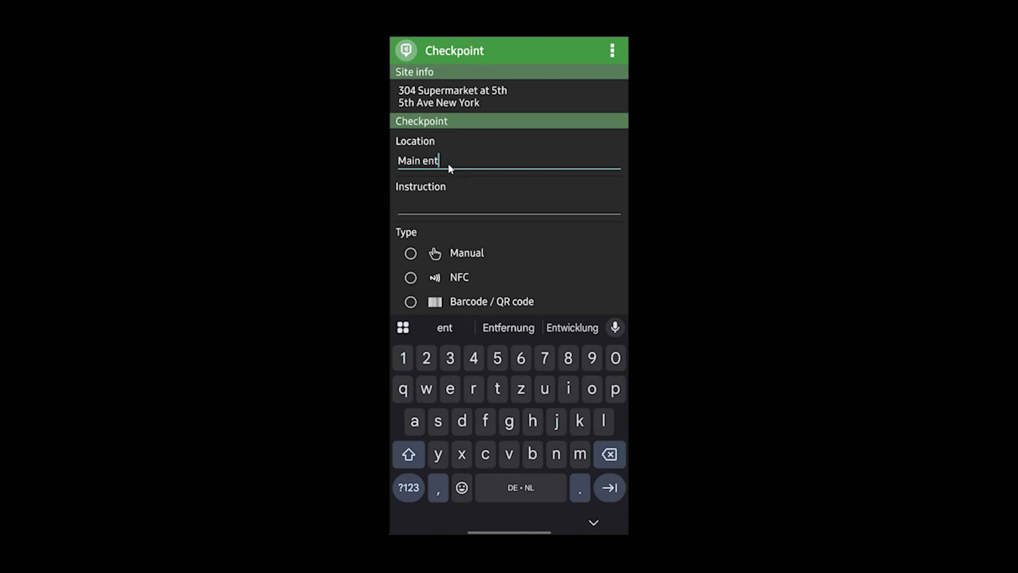
type("rance")
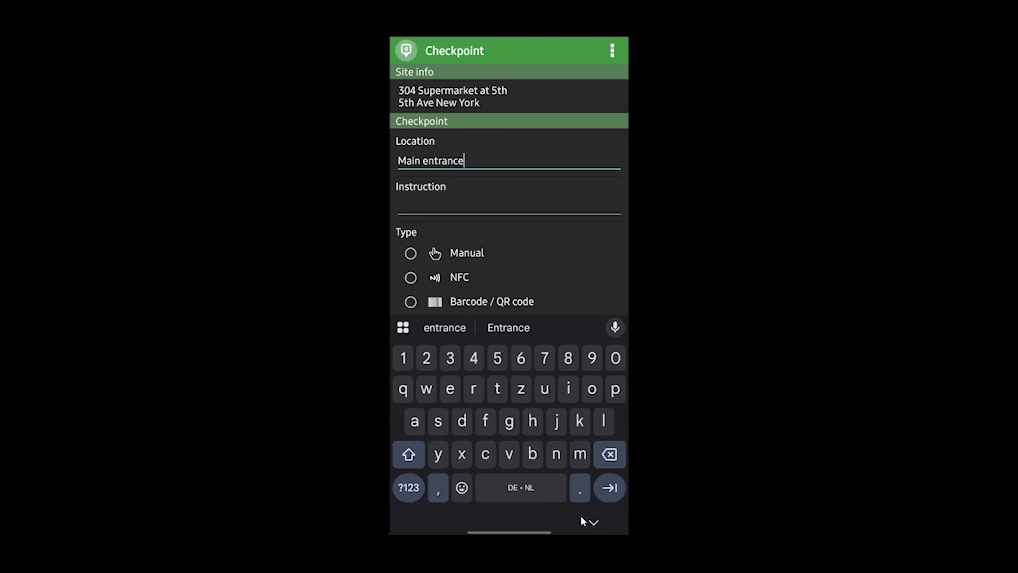
left_click(592, 521)
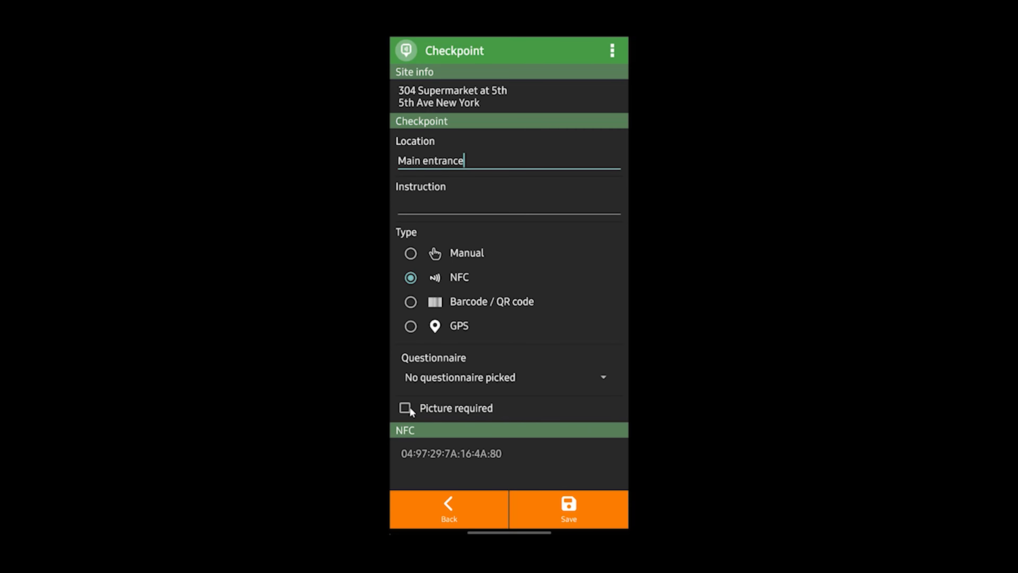
left_click(572, 509)
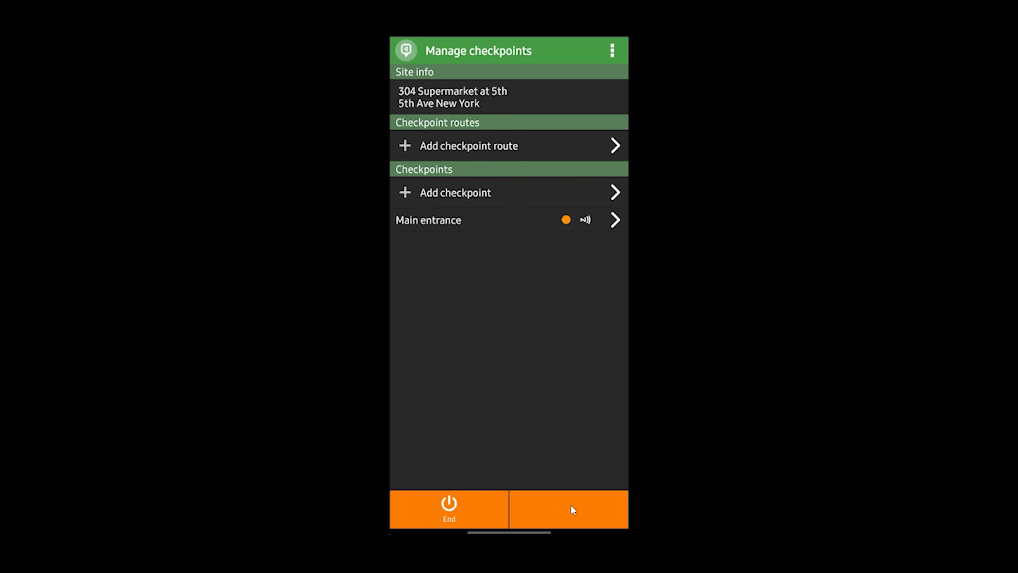
Add an NFC checkpoint with the location "Side entrance" that requires a picture, and save it.
left_click(515, 201)
left_click(481, 163)
type("Side entrance")
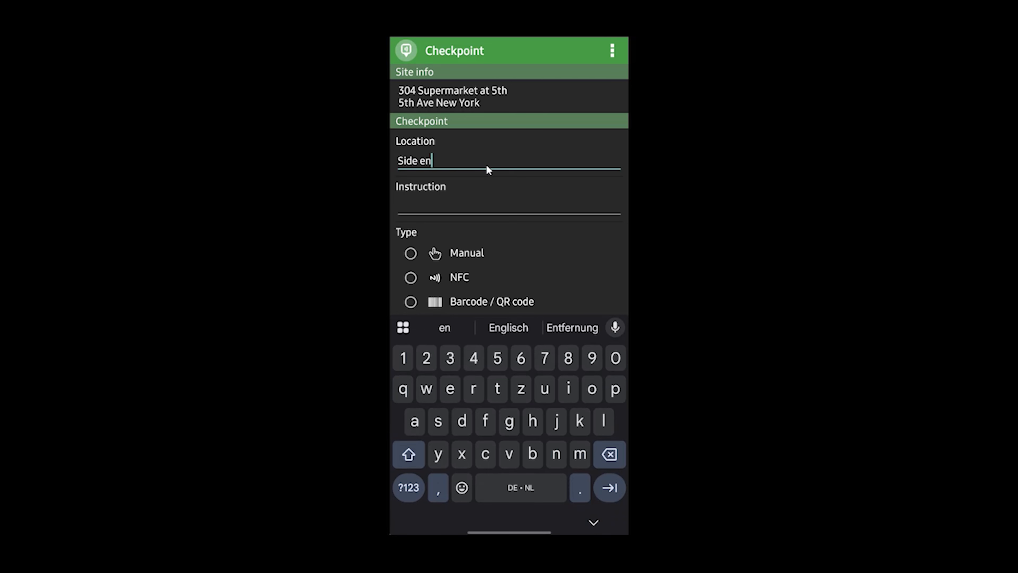
left_click(595, 520)
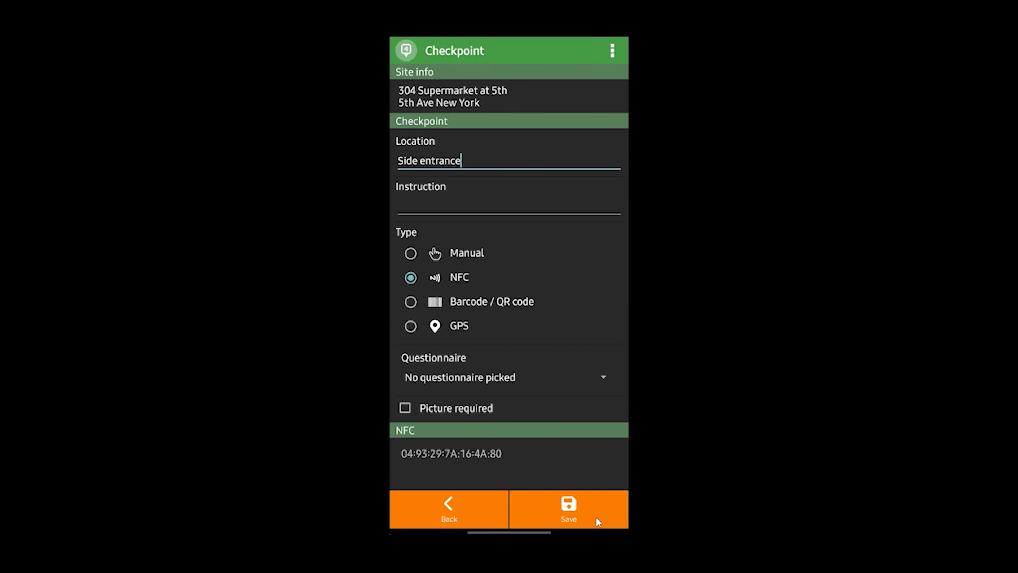
left_click(406, 407)
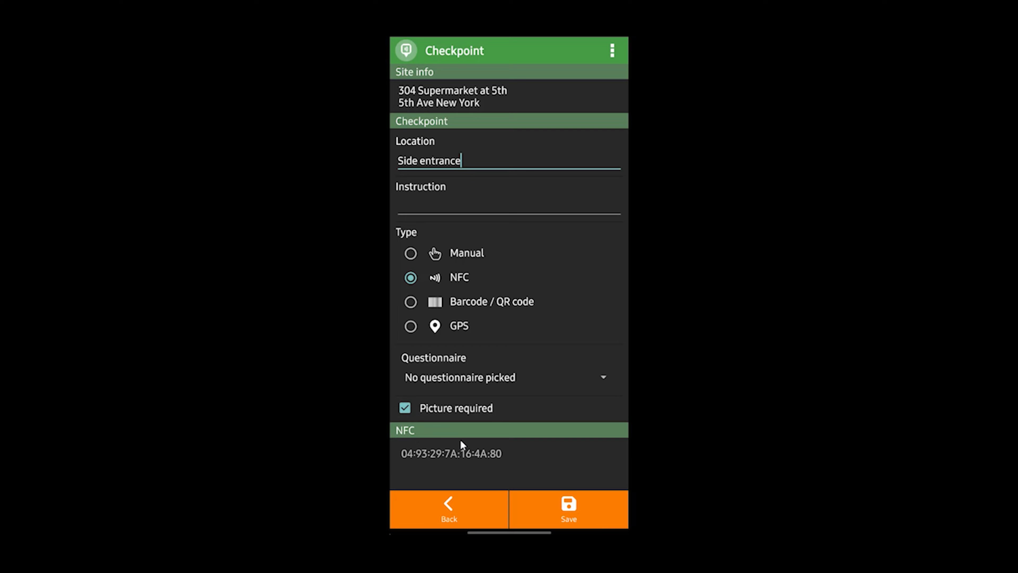
left_click(568, 507)
Add an NFC checkpoint with the location "Parking lot" by scanning its tag, and save it.
left_click(483, 194)
left_click(480, 160)
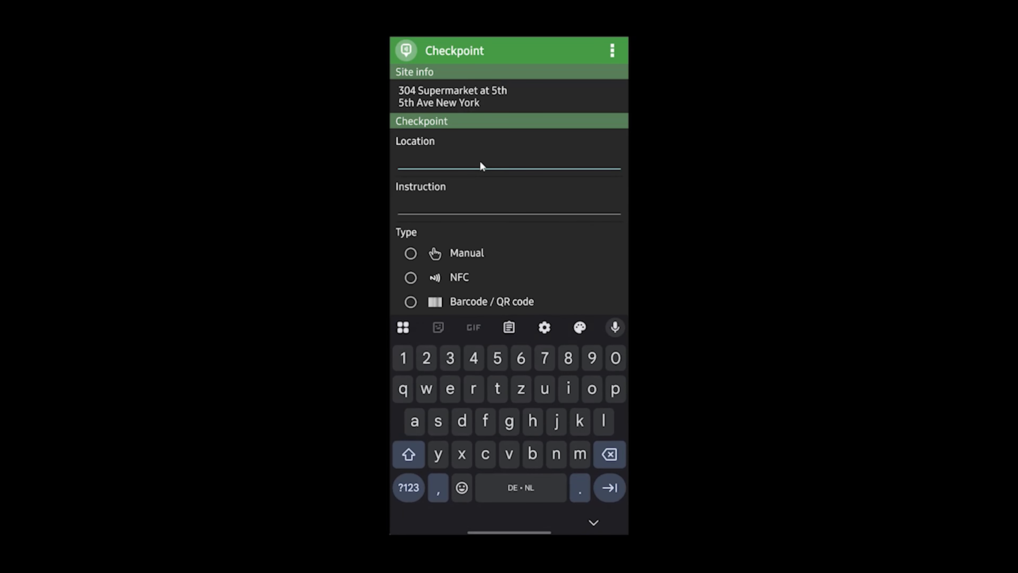
type("Parking lot")
left_click(593, 521)
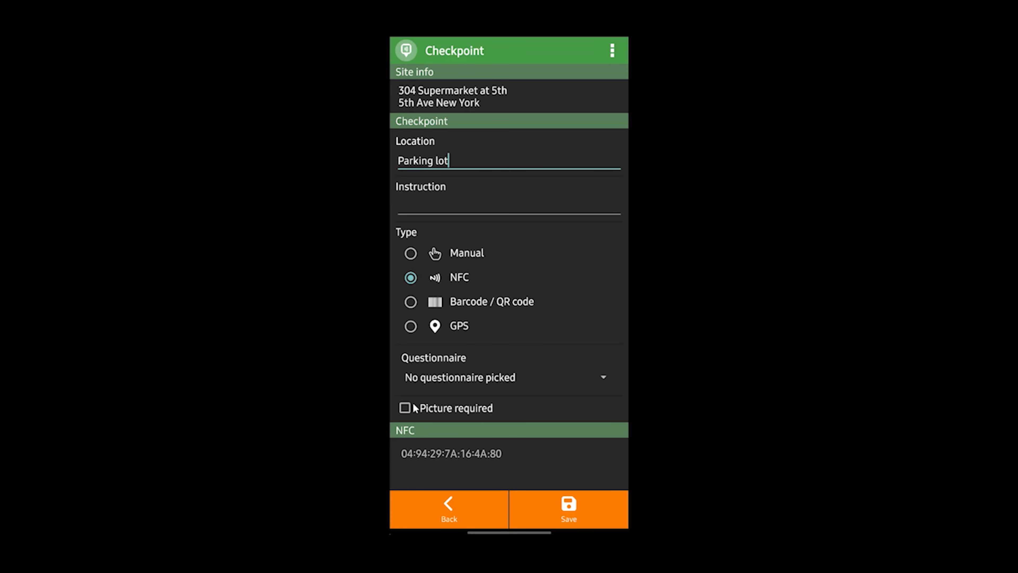
left_click(557, 508)
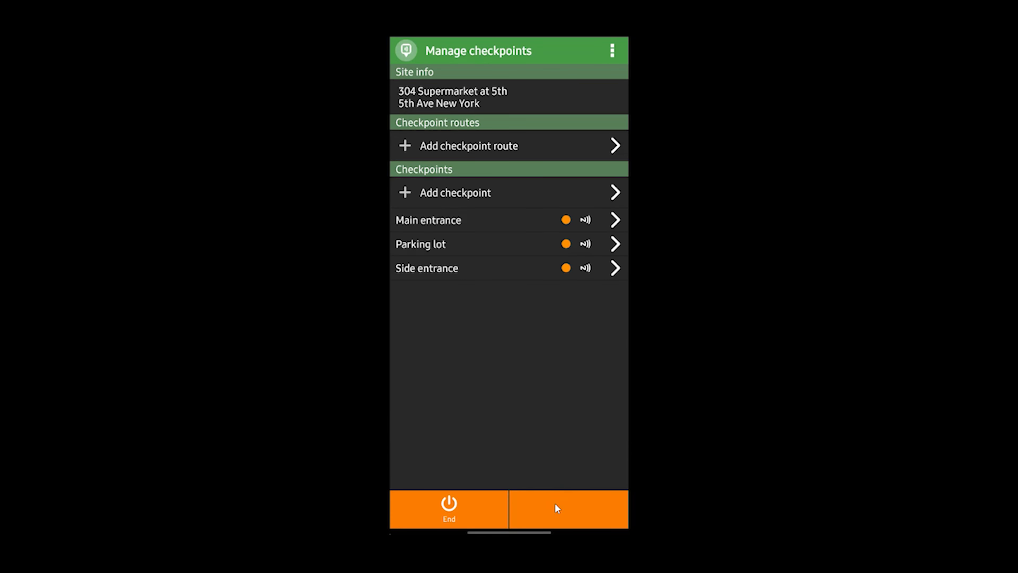
Start a new checkpoint route for the site and name it "Patrol route".
left_click(509, 149)
left_click(508, 146)
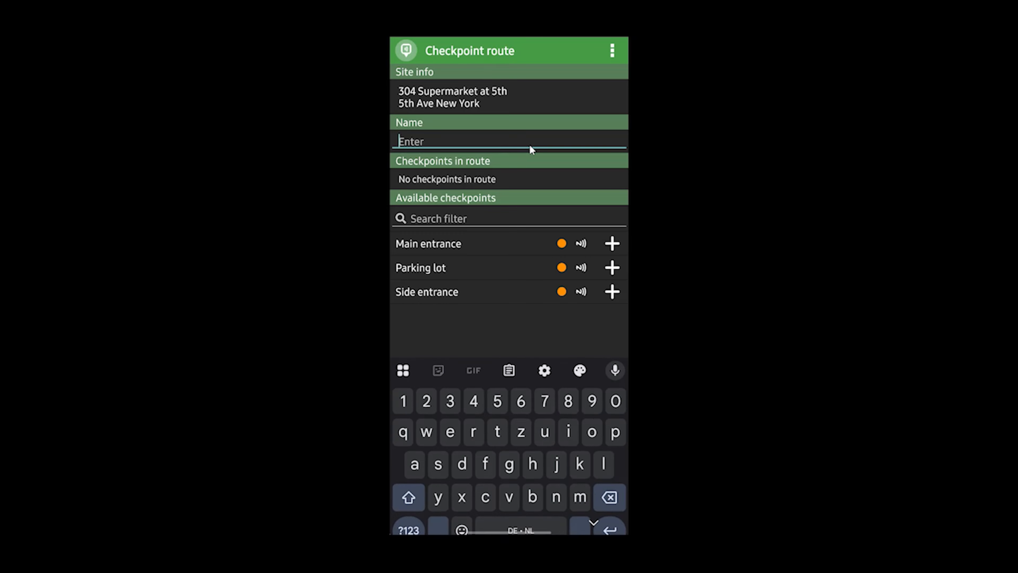
type("Patrol route")
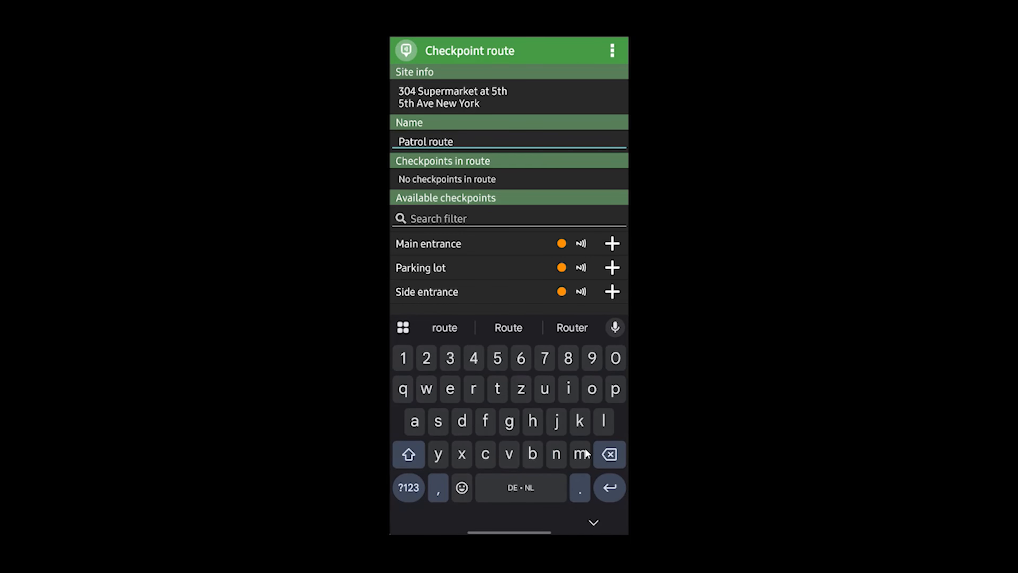
left_click(593, 521)
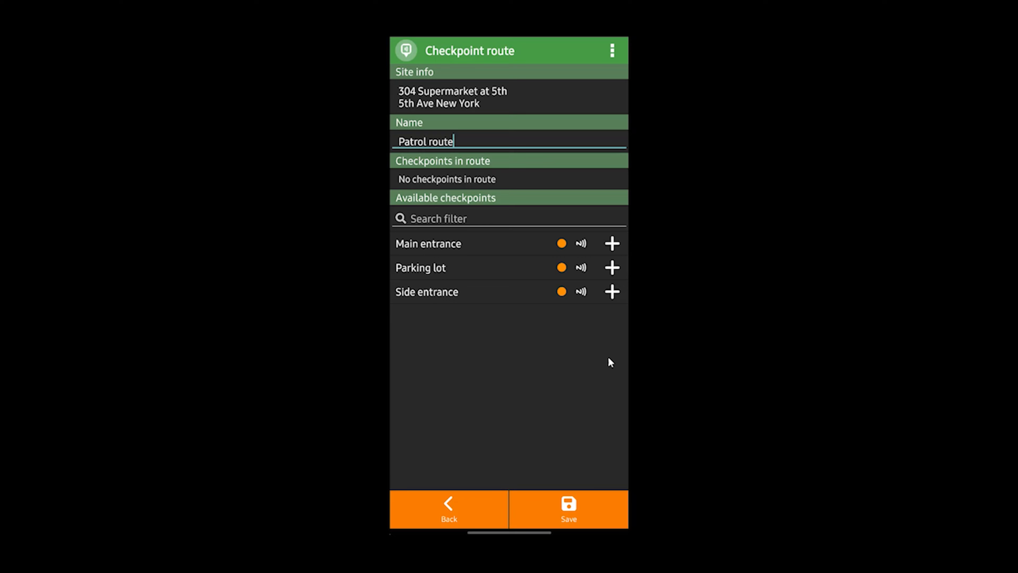
Add the checkpoints to the route in the order Main entrance, Side entrance, Parking lot, save it and end checkpoint management.
left_click(617, 243)
left_click(612, 251)
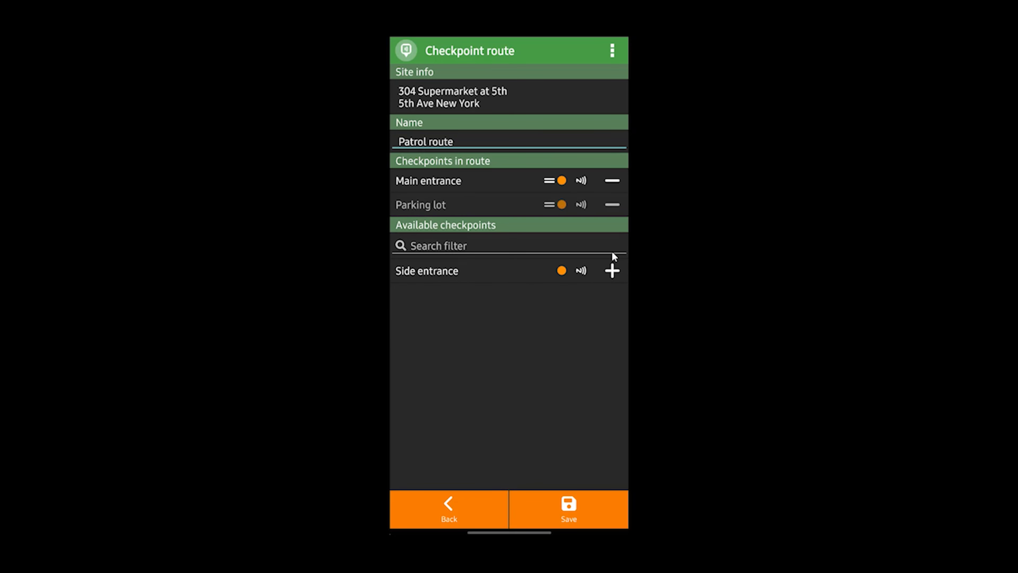
left_click(612, 269)
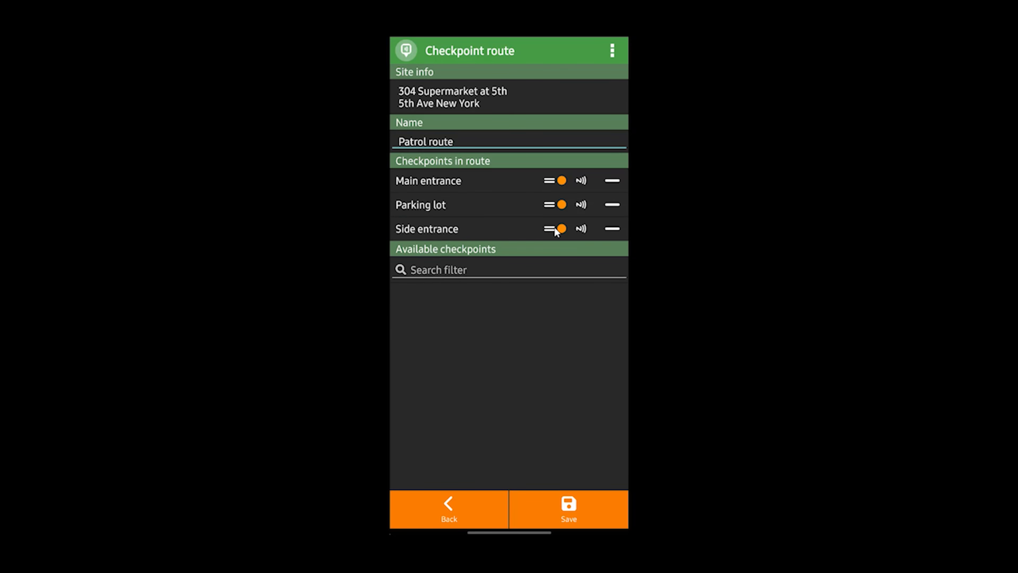
left_click_drag(550, 205, 548, 240)
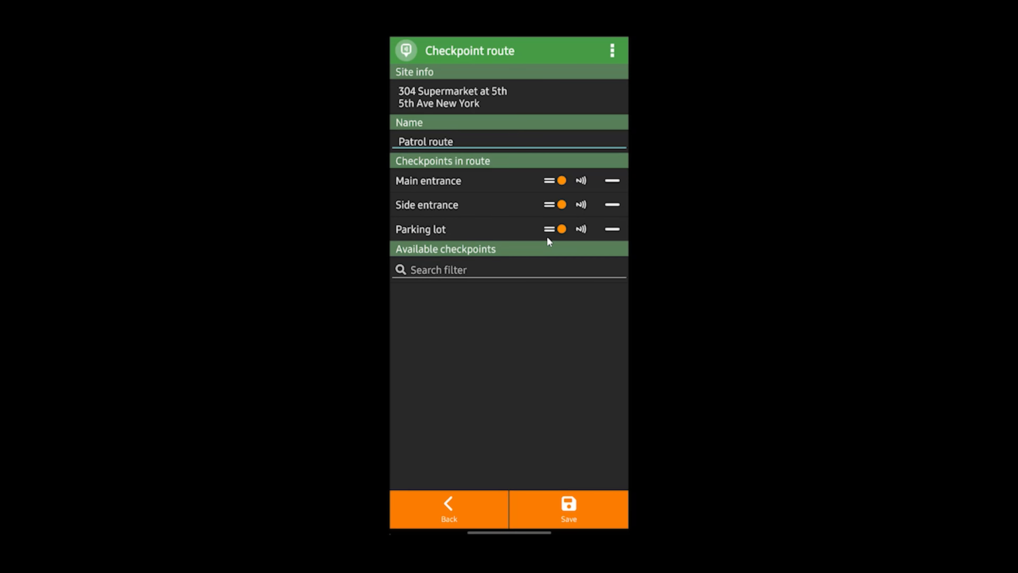
left_click(556, 506)
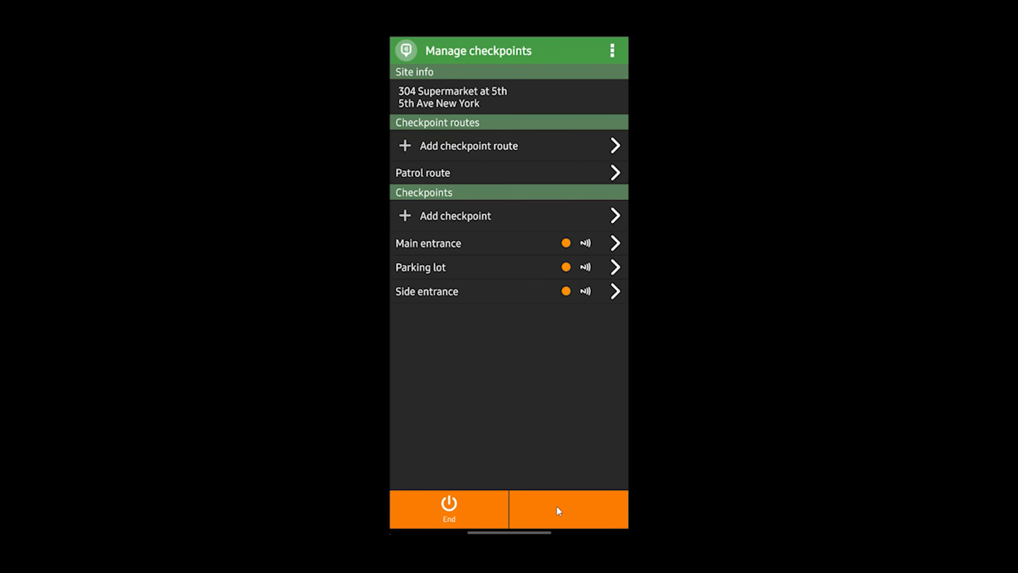
left_click(448, 504)
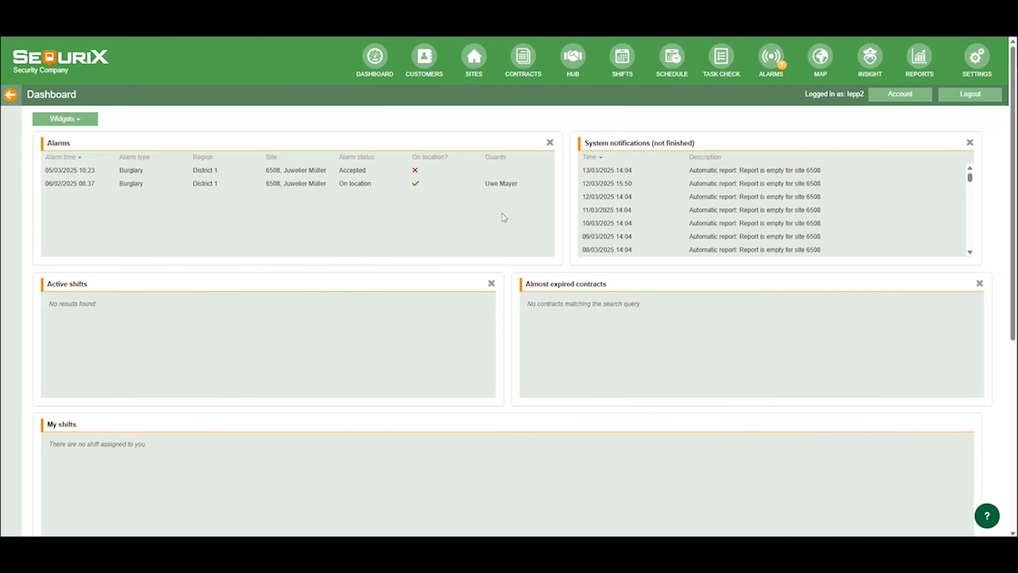
Switch to the SequriX web portal, search the sites by name for "supermarket" and open Supermarket at 5th.
left_click(473, 66)
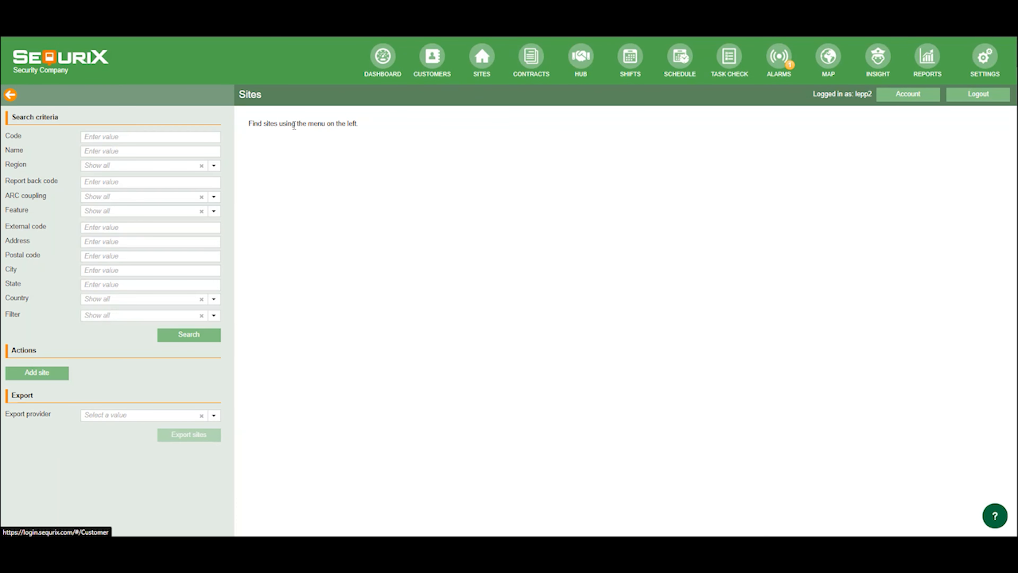
left_click(189, 151)
type("superma")
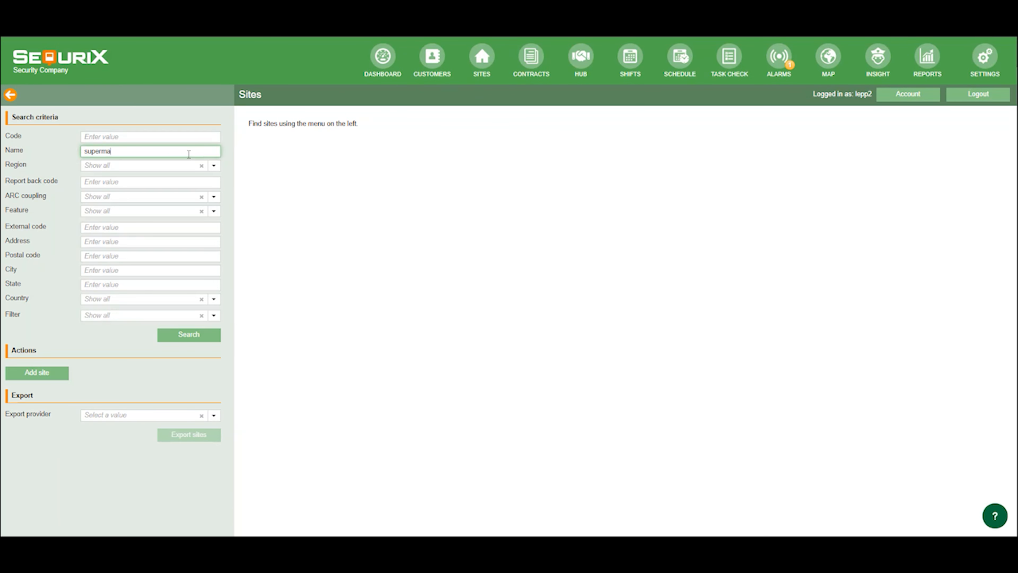
type("rket")
key("Return")
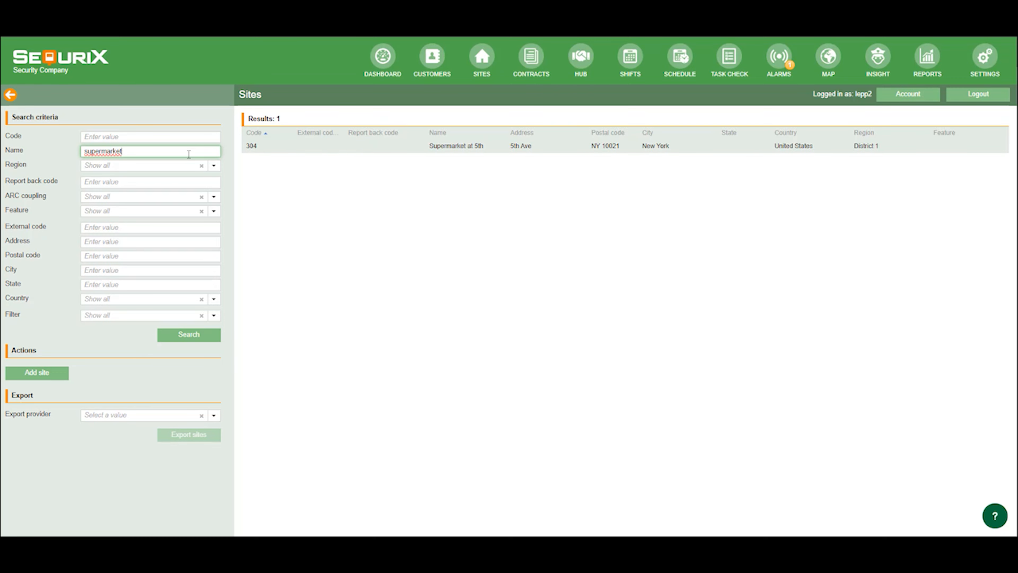
left_click(418, 152)
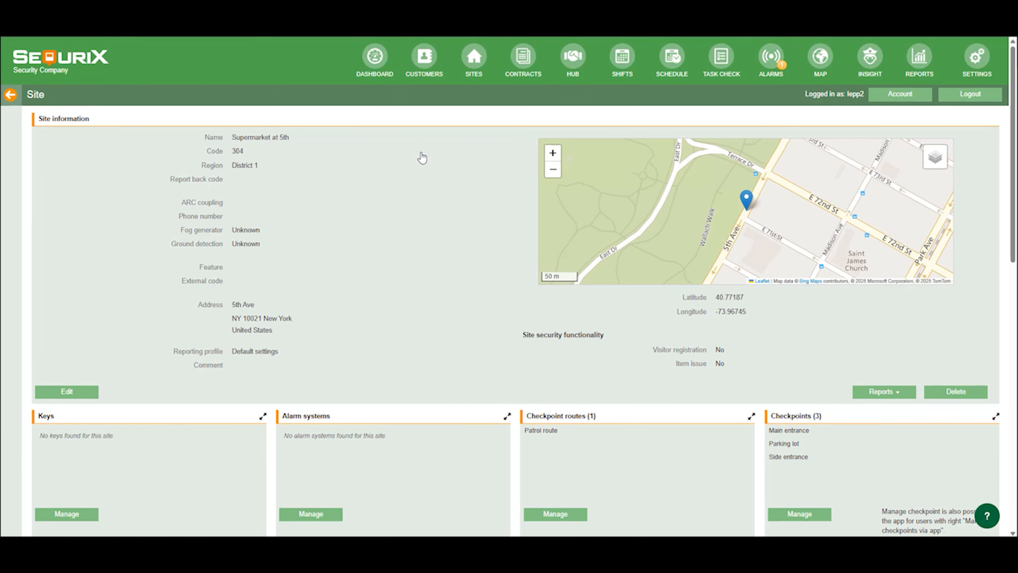
Open the site's Patrol route for management and start a new task recurrence for it.
scroll(421, 169, "down", 2)
scroll(420, 176, "down", 2)
left_click(545, 256)
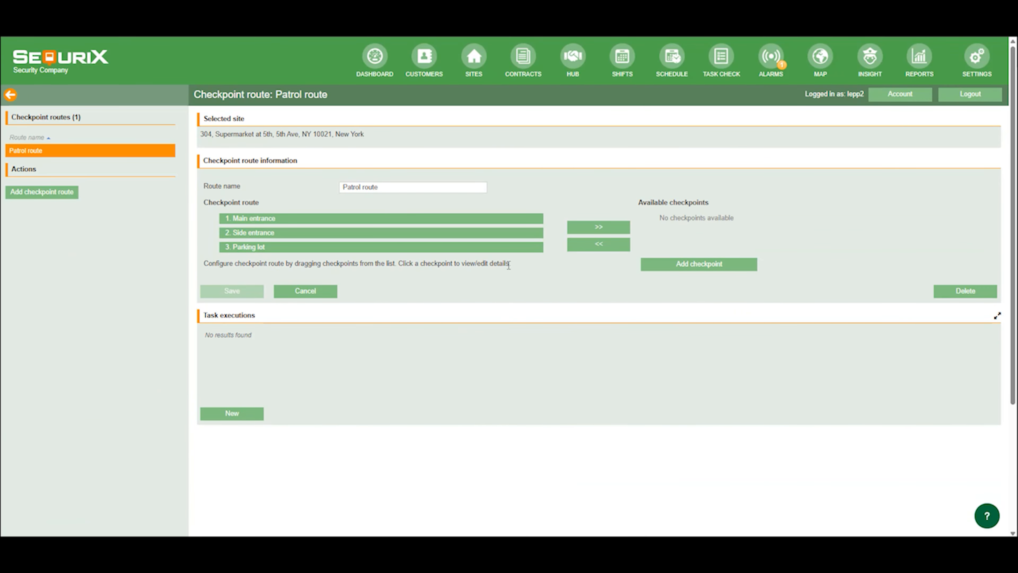
left_click(239, 413)
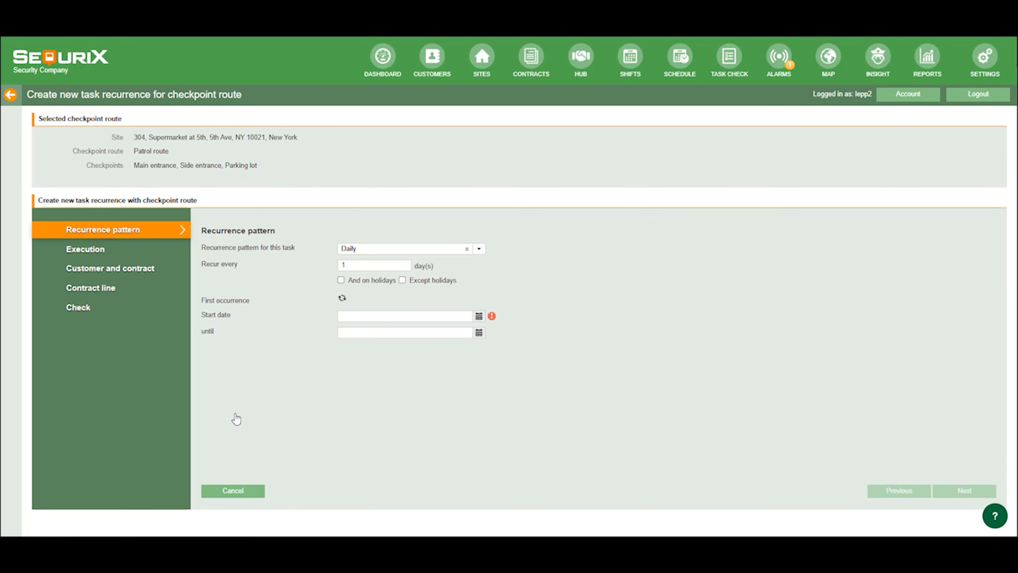
Set the task to recur weekly on Monday through Friday, leaving out Saturday and Sunday.
left_click(479, 249)
left_click(355, 278)
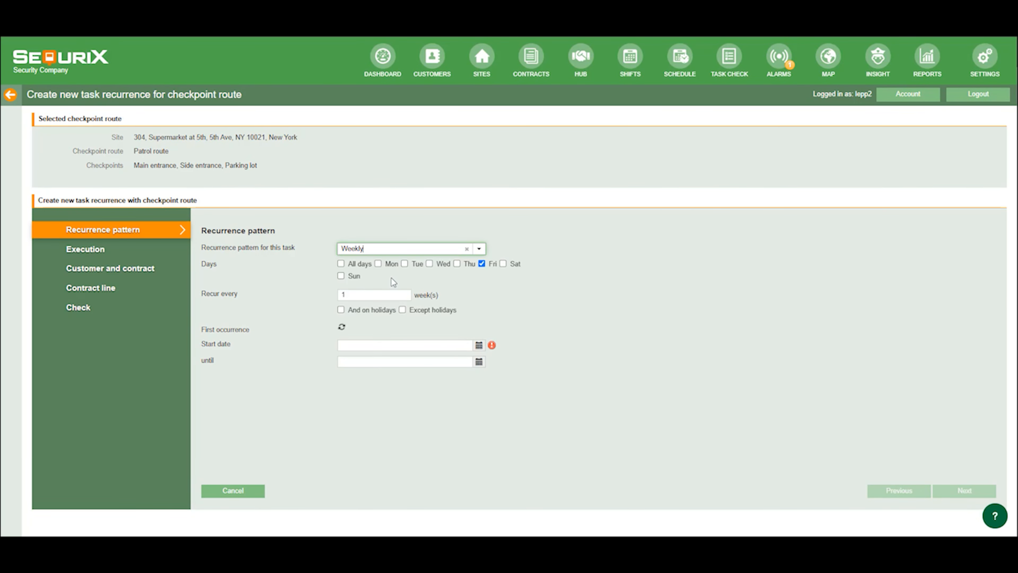
left_click(340, 263)
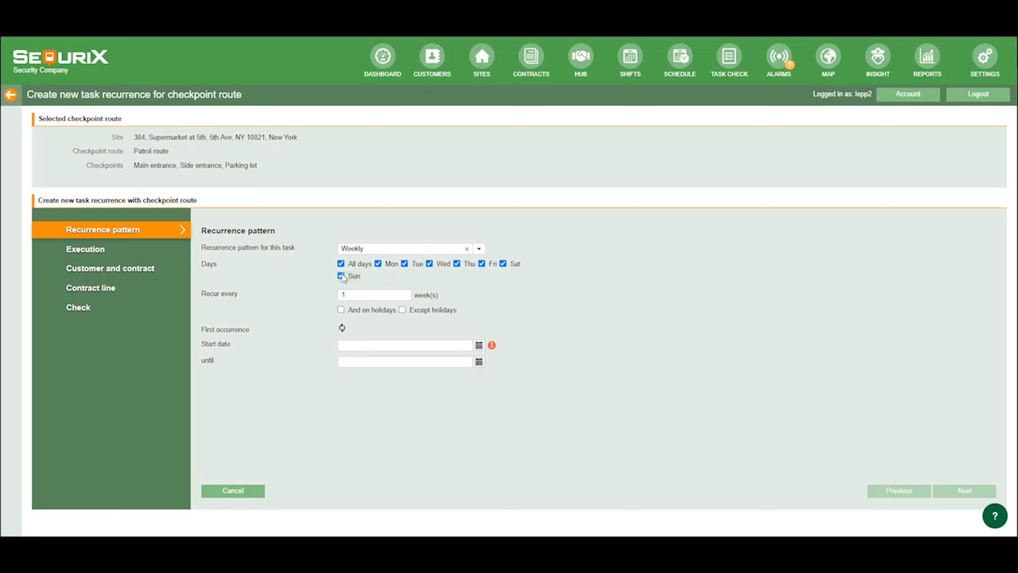
left_click(341, 275)
left_click(503, 264)
Exclude holidays using the Holidays NY profile, set the start date to 14/03/2025 and continue to the execution settings.
left_click(403, 312)
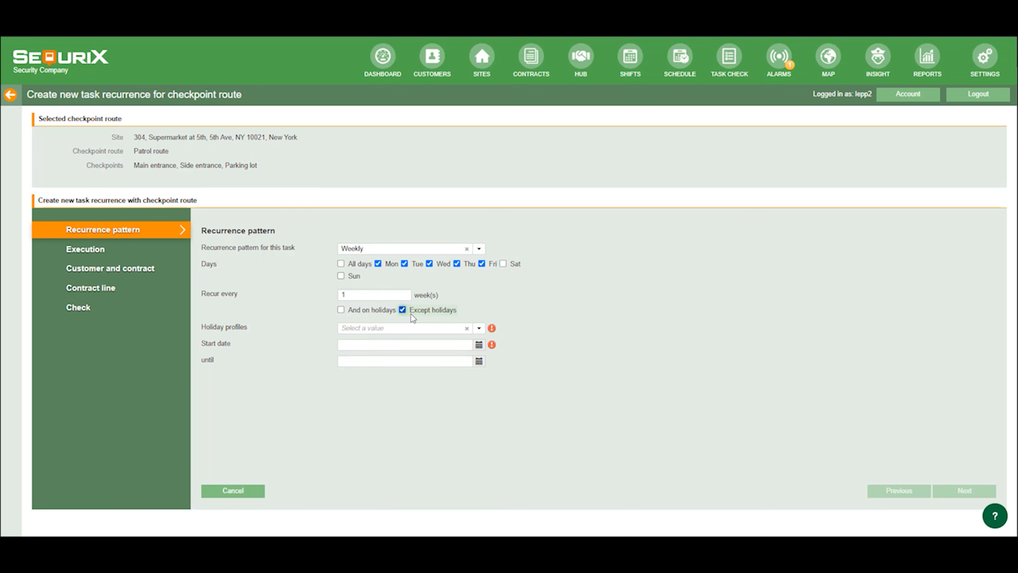
left_click(479, 328)
left_click(431, 343)
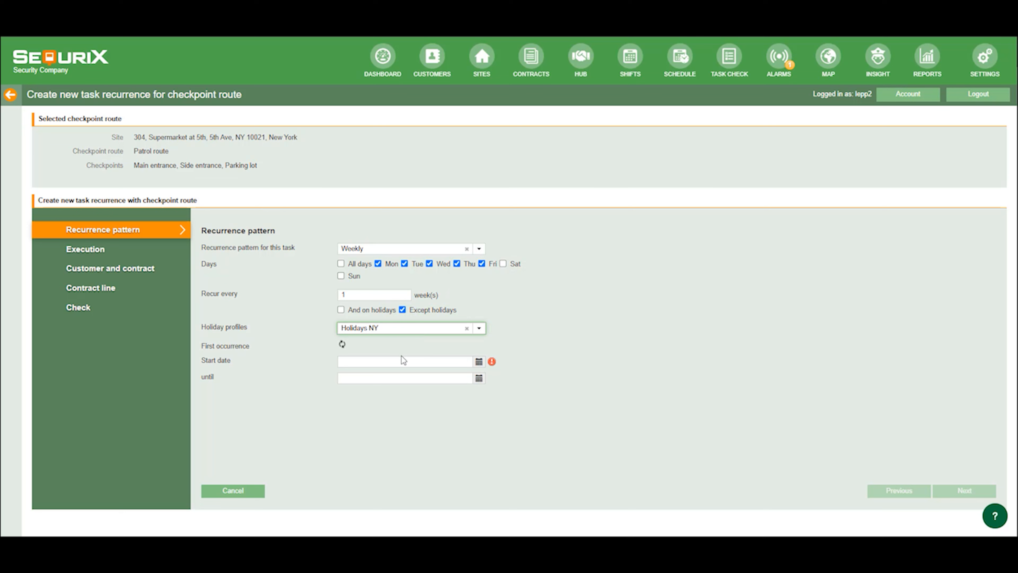
left_click(386, 362)
left_click(430, 297)
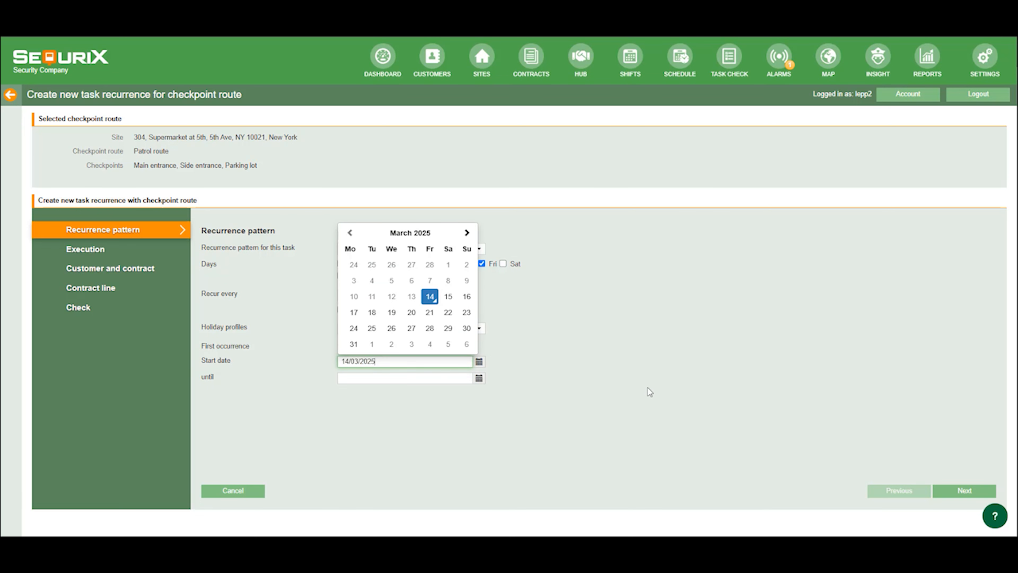
left_click(648, 389)
left_click(946, 495)
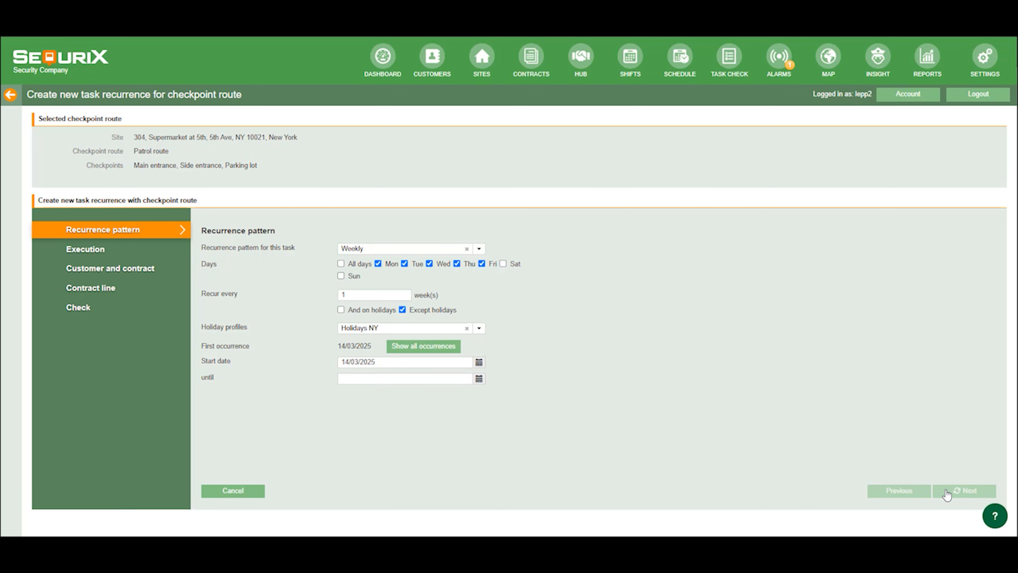
Set the task duration to 00:30 and enter the assignment "Please check for cars".
left_click(462, 262)
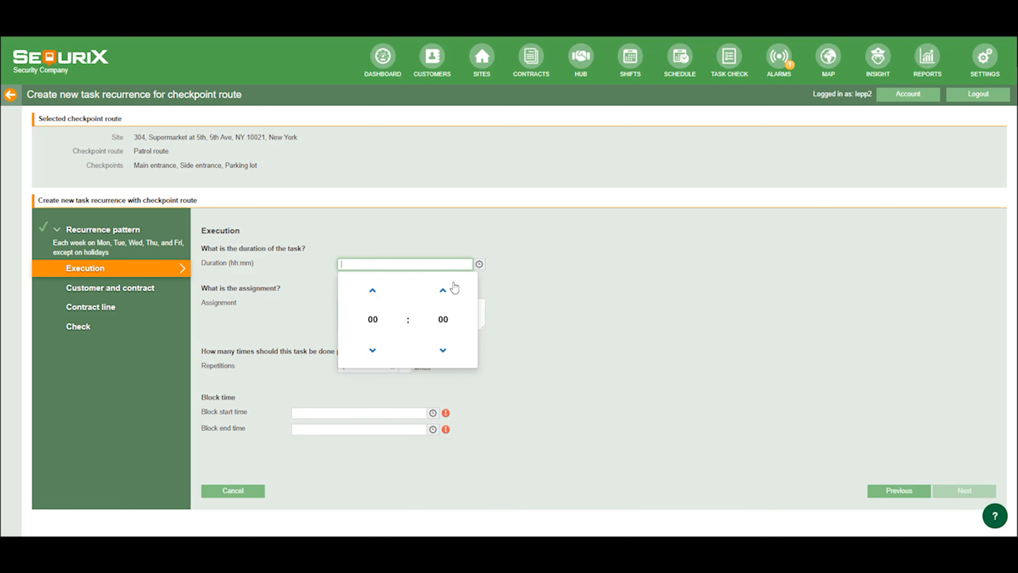
left_click(444, 318)
left_click(425, 317)
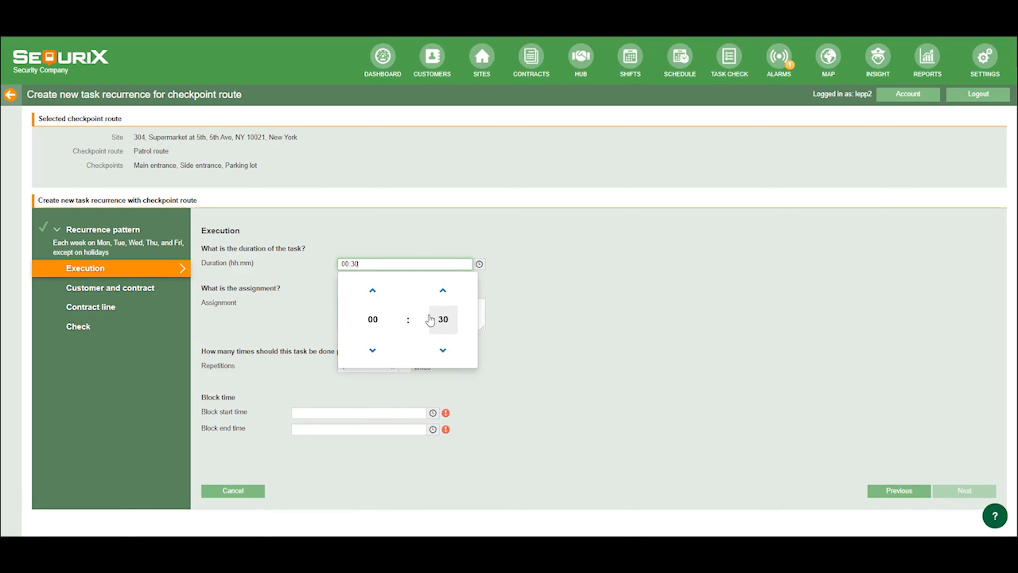
left_click(429, 314)
type("Plea")
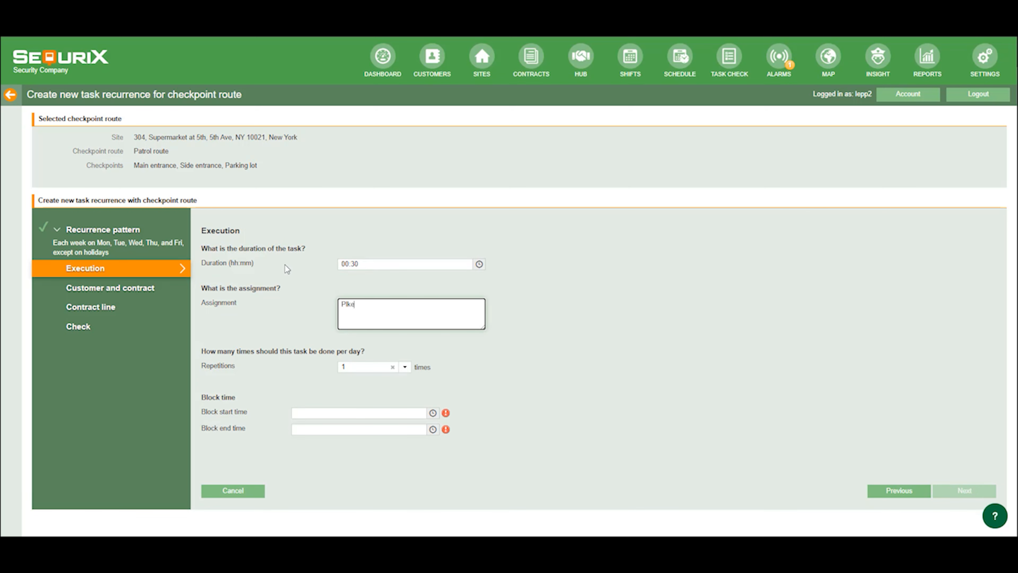
key("BackSpace")
key("BackSpace")
type("ease check for cars")
Set the task to 2 repetitions per day, each with its own block time.
left_click(404, 368)
left_click(359, 394)
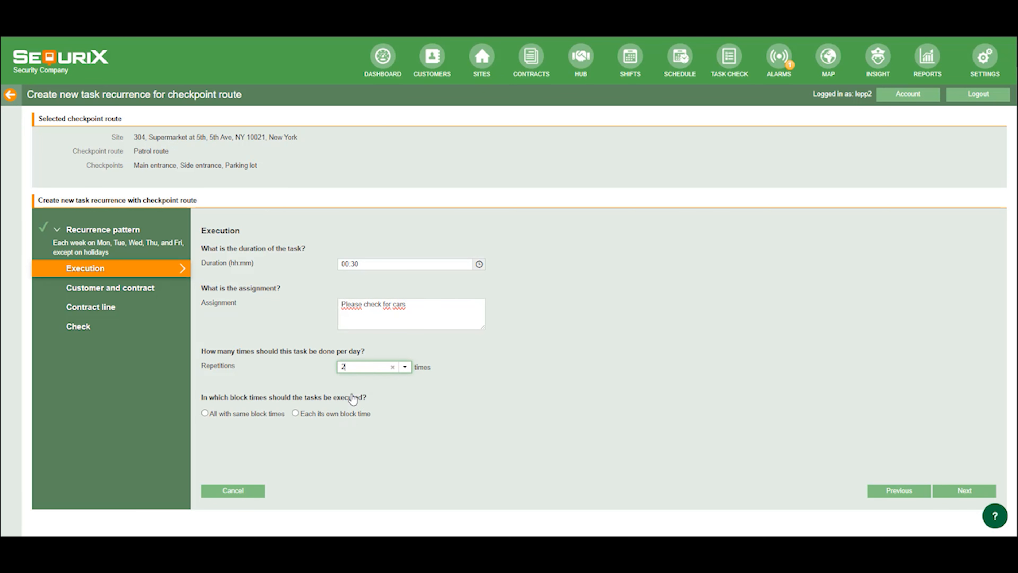
left_click(295, 413)
Set block time 1 to start at 18:00 and end at 20:00.
left_click(305, 456)
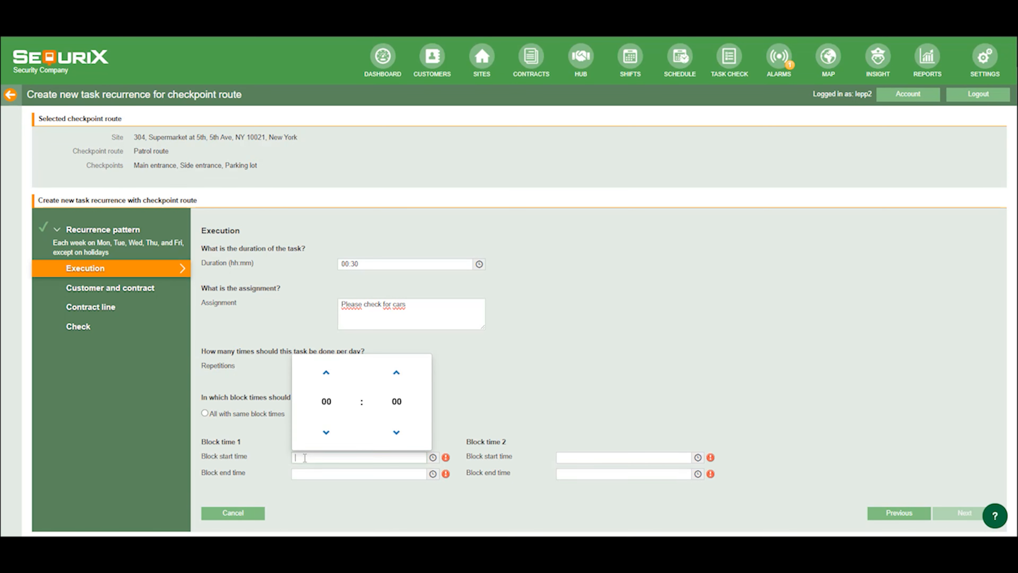
left_click(324, 405)
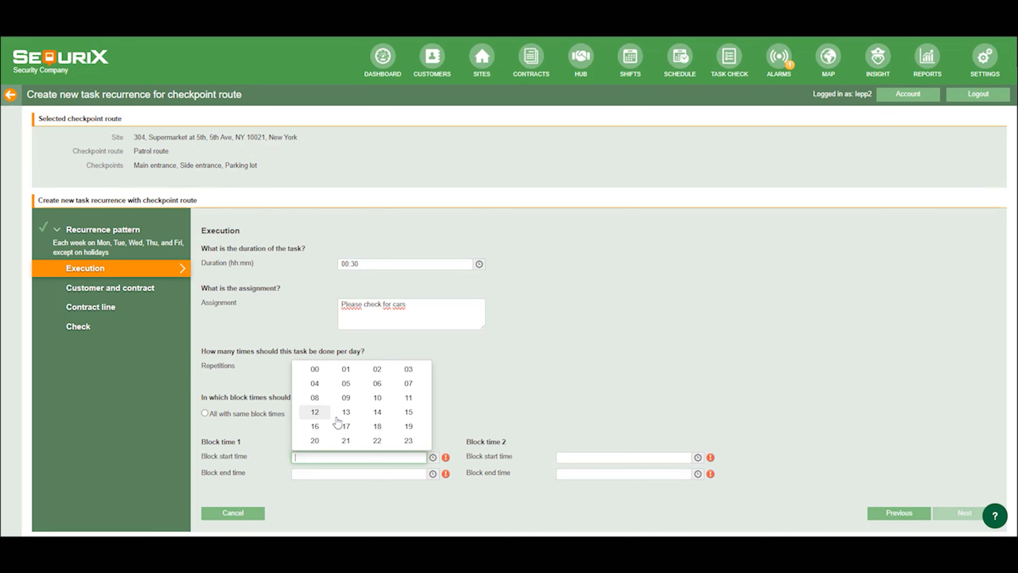
left_click(375, 427)
key("Tab")
left_click(329, 432)
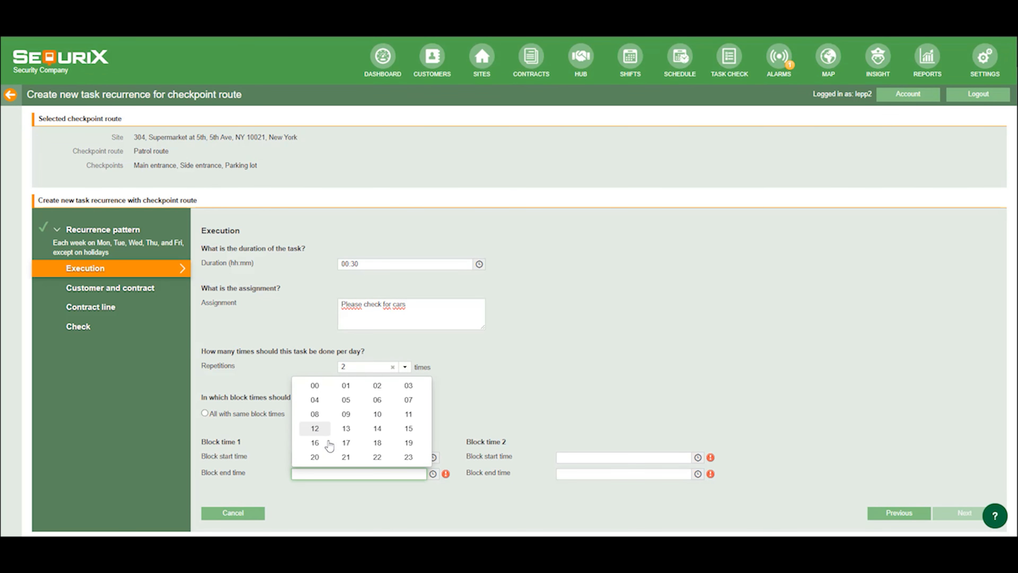
left_click(313, 456)
Set block time 2 to start at 21:00 and end at 23:00, and continue to the customer and contract settings.
left_click(579, 467)
left_click(577, 460)
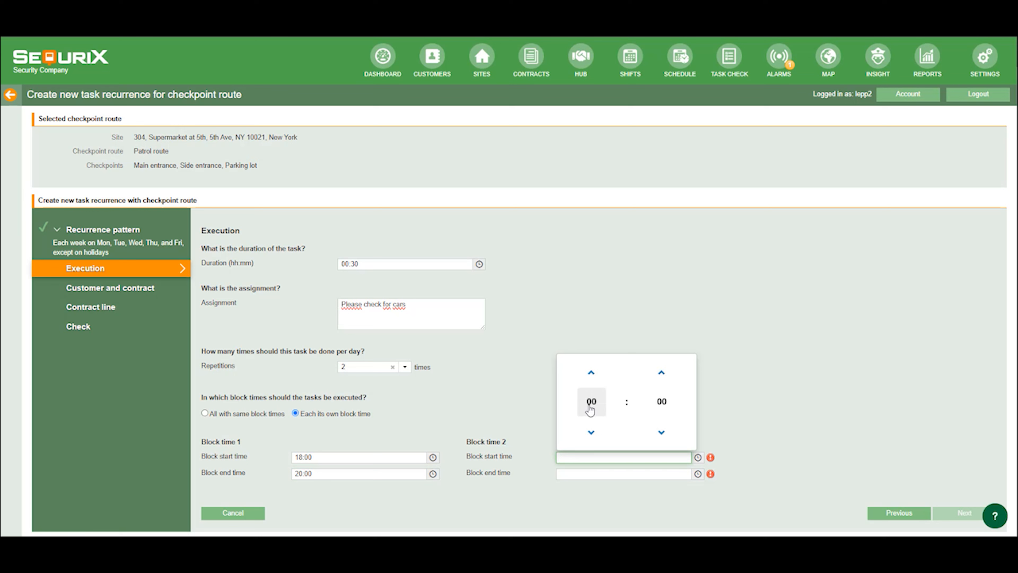
left_click(591, 418)
left_click(610, 439)
left_click(601, 421)
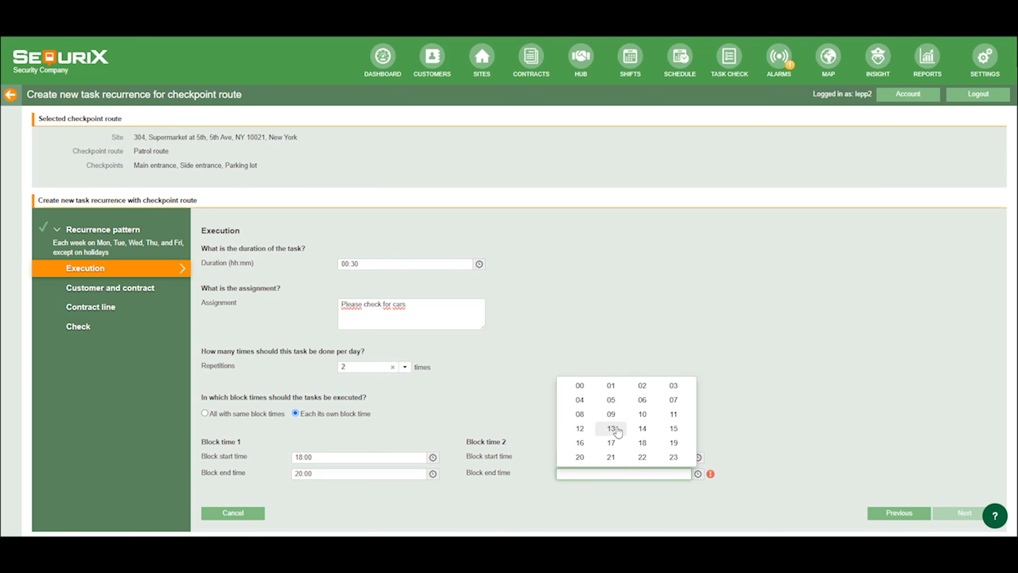
left_click(672, 455)
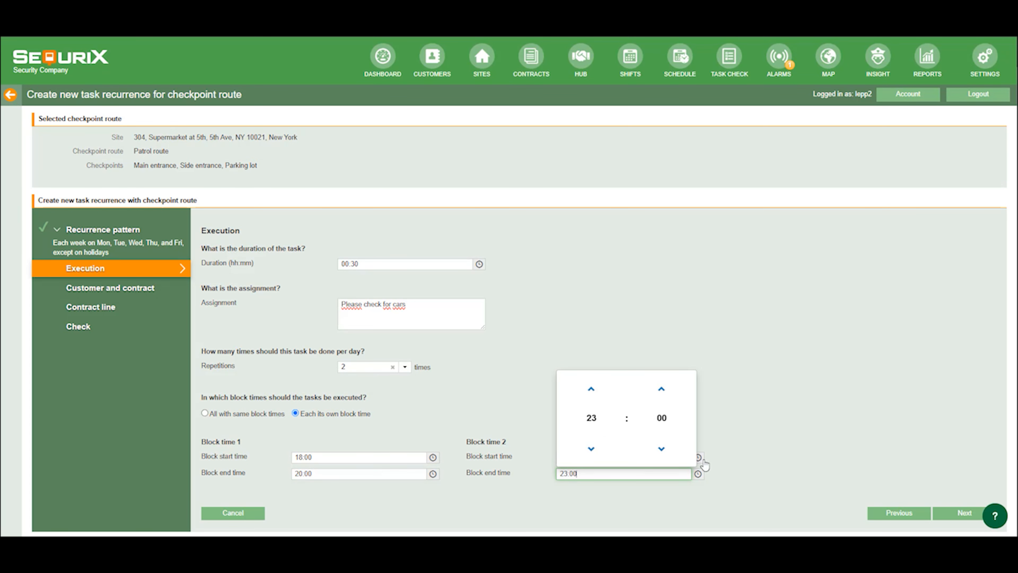
left_click(961, 516)
Search the customers for "ny" and assign NY Supermarkets as the customer for the checkpoint route.
left_click(414, 264)
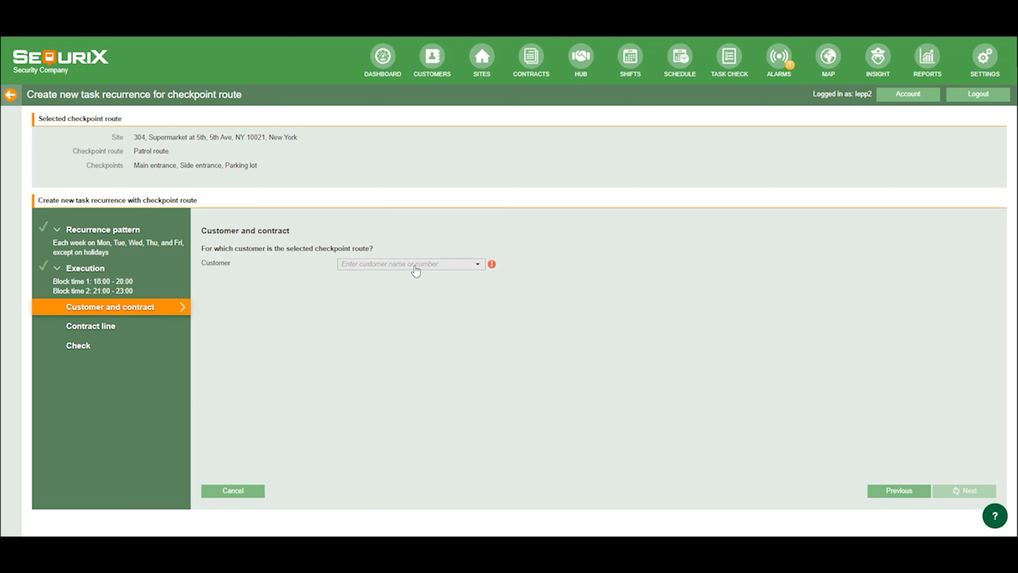
type("ny")
left_click(403, 276)
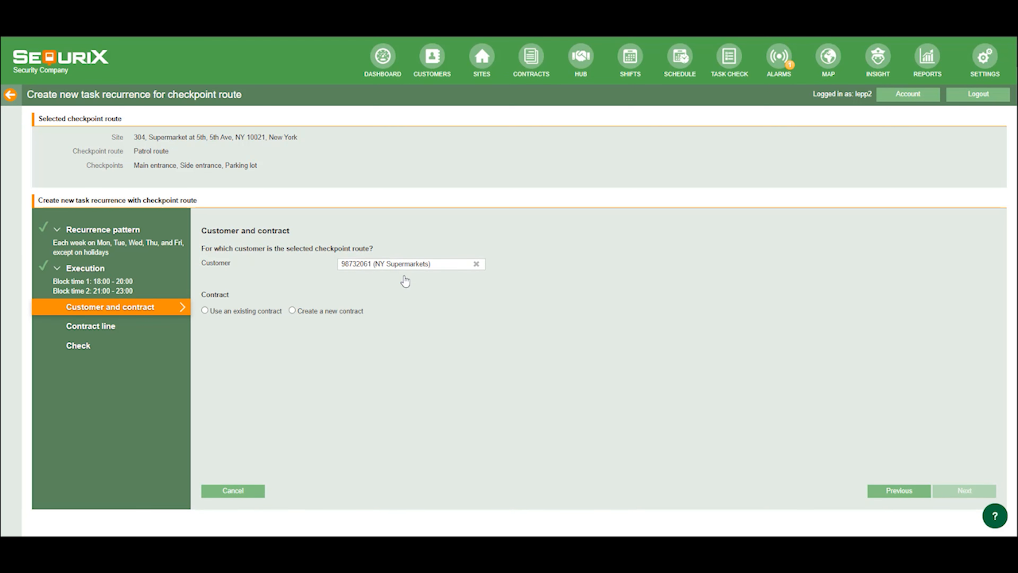
Create a new contract named "Mobile patrol routes" starting from 14/03/2025 and continue to the contract line.
left_click(318, 314)
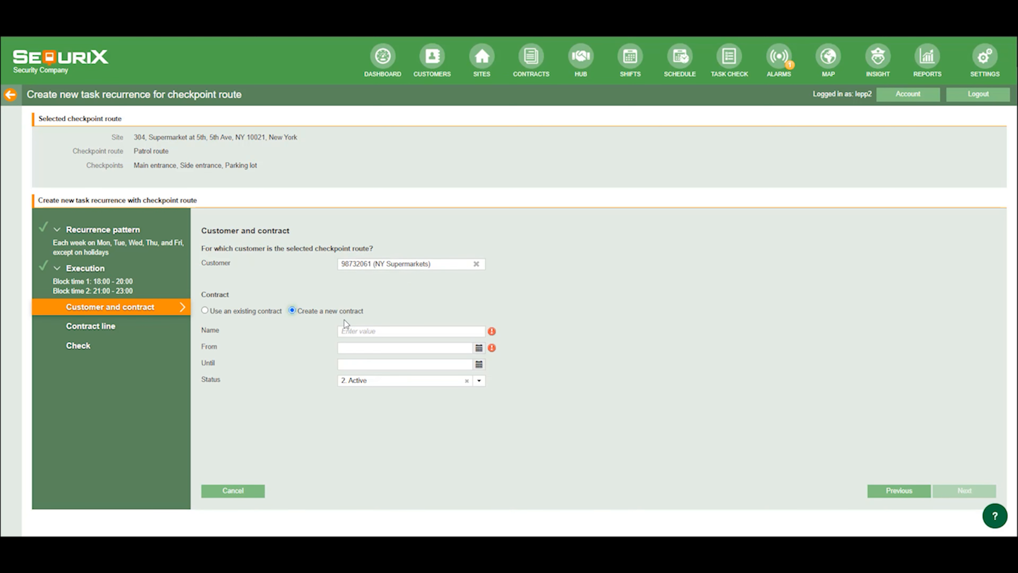
left_click(358, 330)
type("Mobile patrol routes")
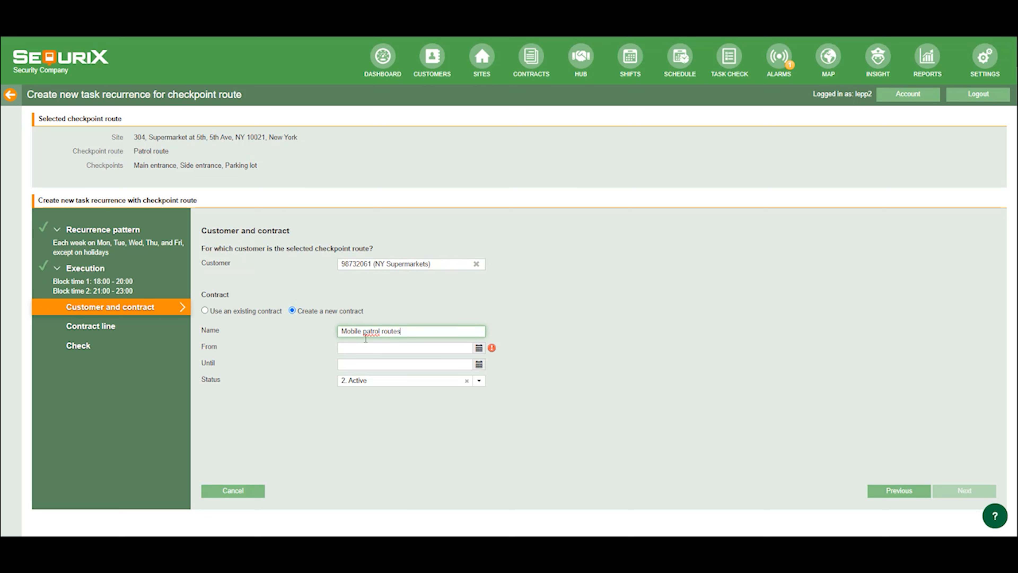
left_click(372, 349)
left_click(429, 429)
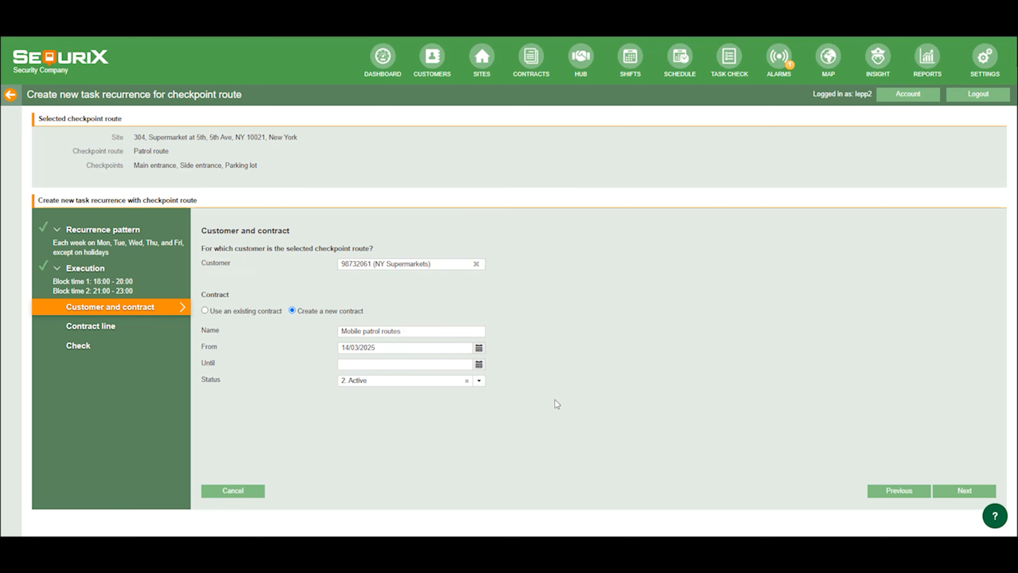
left_click(946, 492)
Name the new contract line "Mobile patrol routes" and assign it the Mobile Patrol activity.
left_click(407, 277)
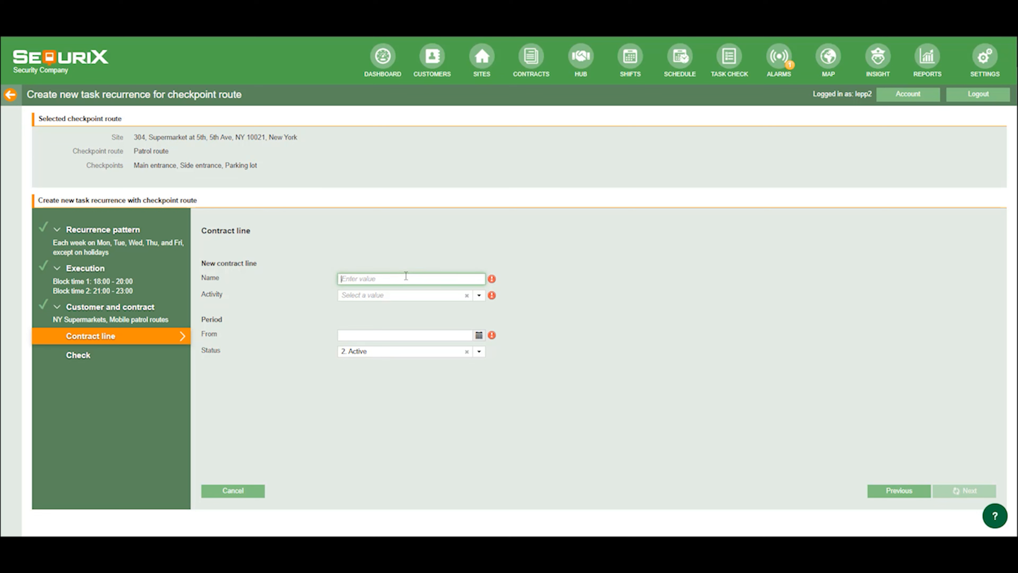
type("Mobile patrol routes")
left_click(479, 295)
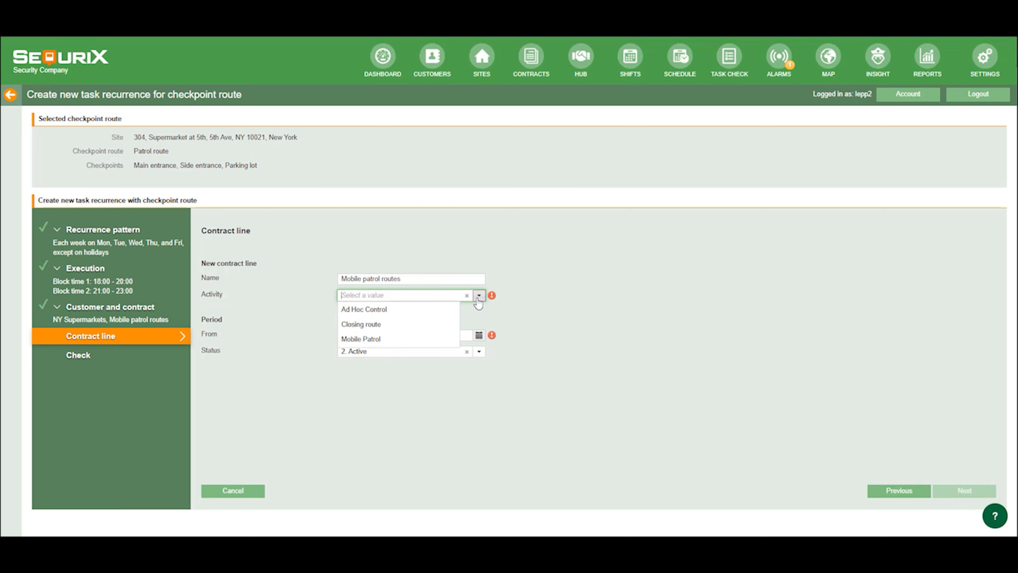
left_click(397, 344)
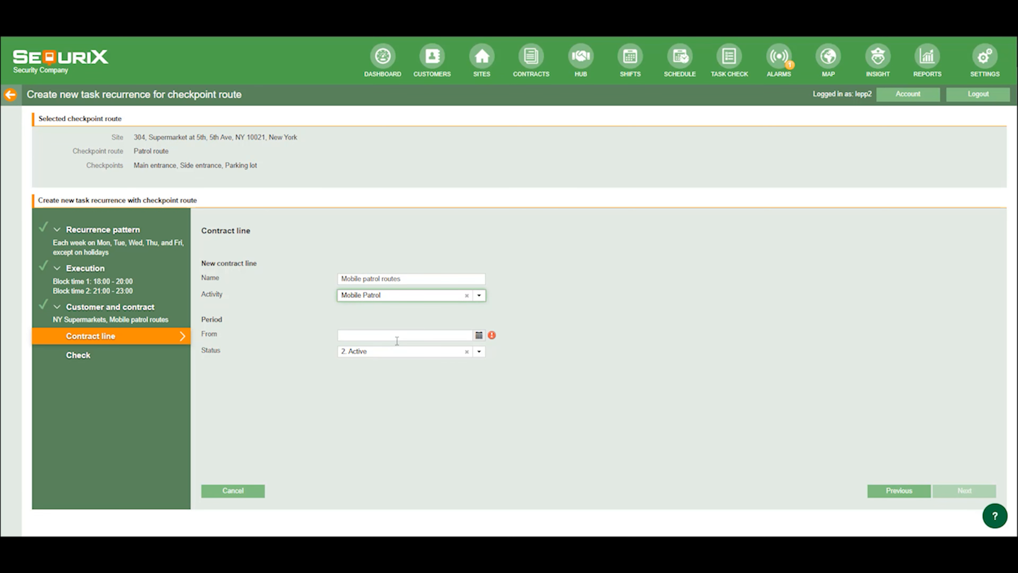
Set the contract line to start from 14/03/2025 and save the task recurrence for the checkpoint route.
left_click(397, 337)
left_click(430, 416)
left_click(525, 398)
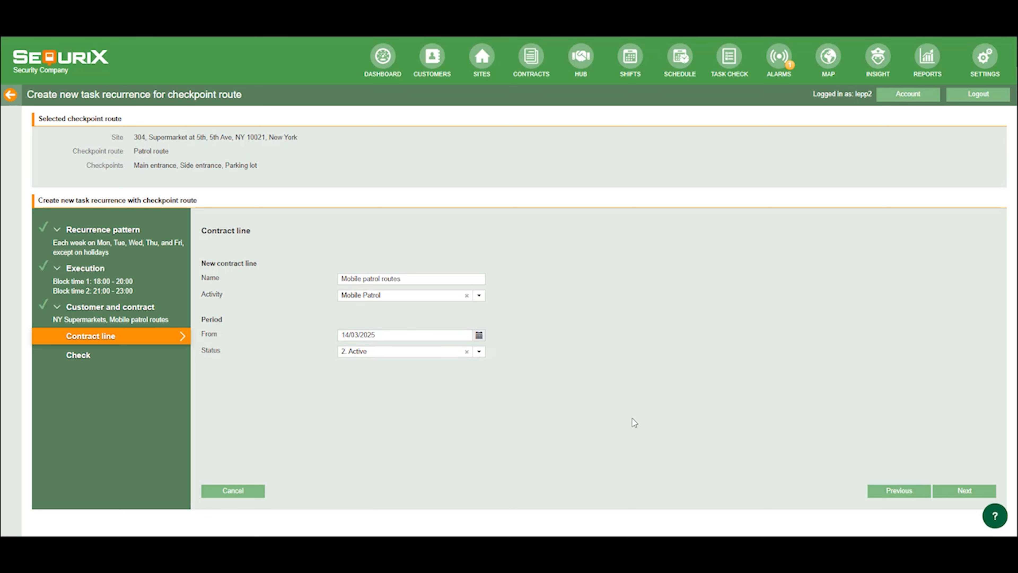
left_click(960, 495)
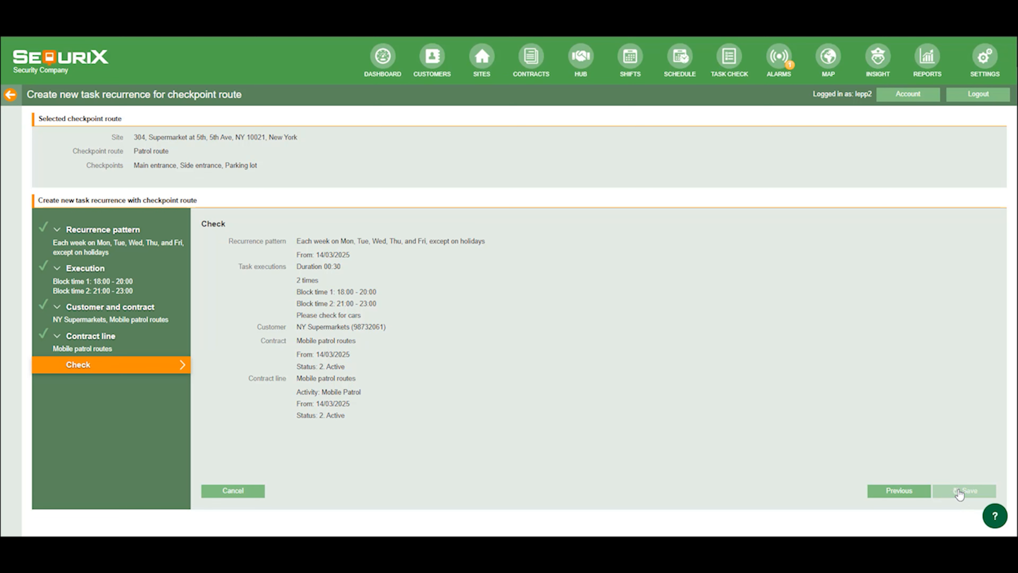
left_click(959, 494)
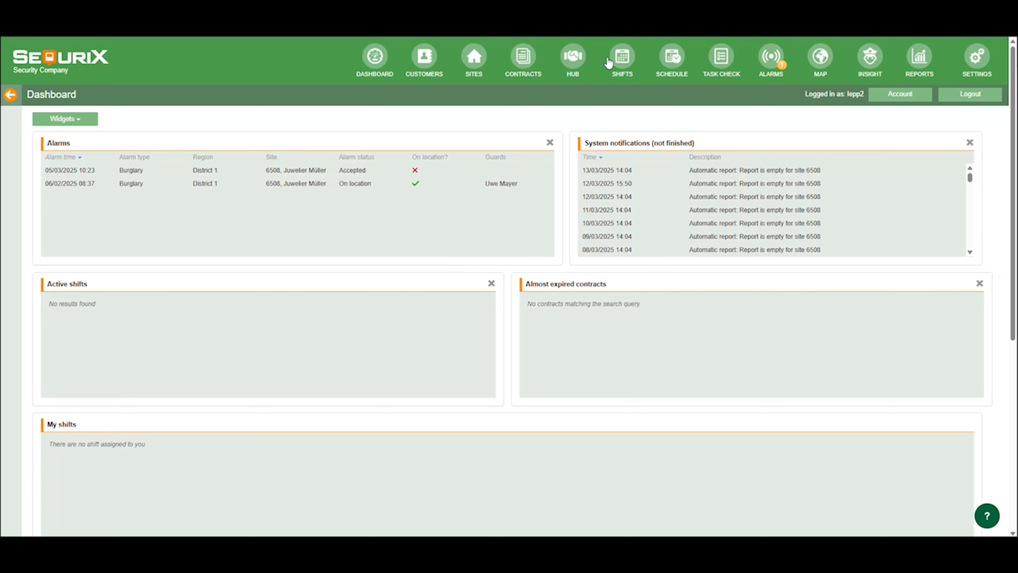
Add a new shift named "Day Shift".
left_click(616, 59)
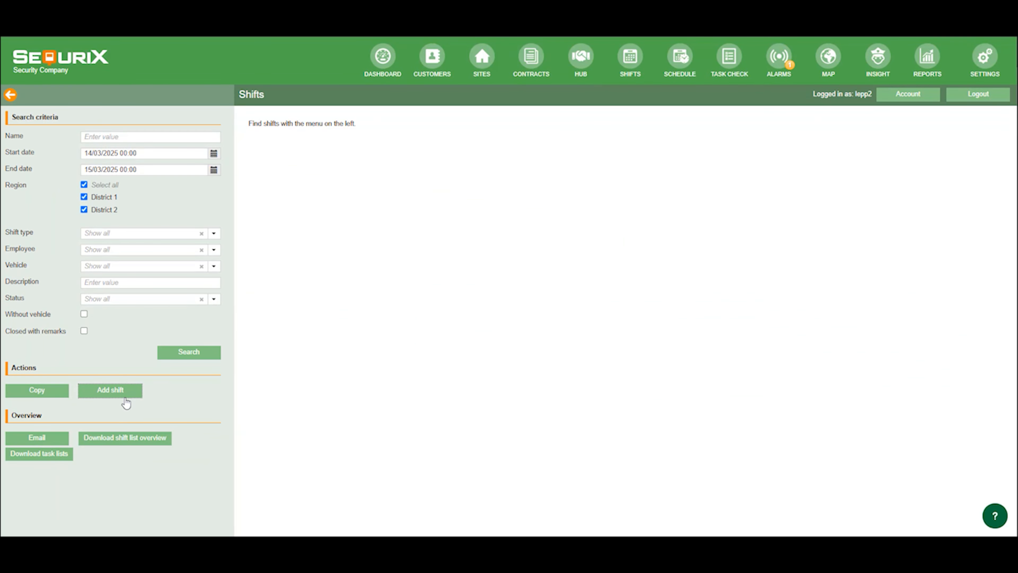
left_click(133, 391)
left_click(276, 138)
type("Day Shift")
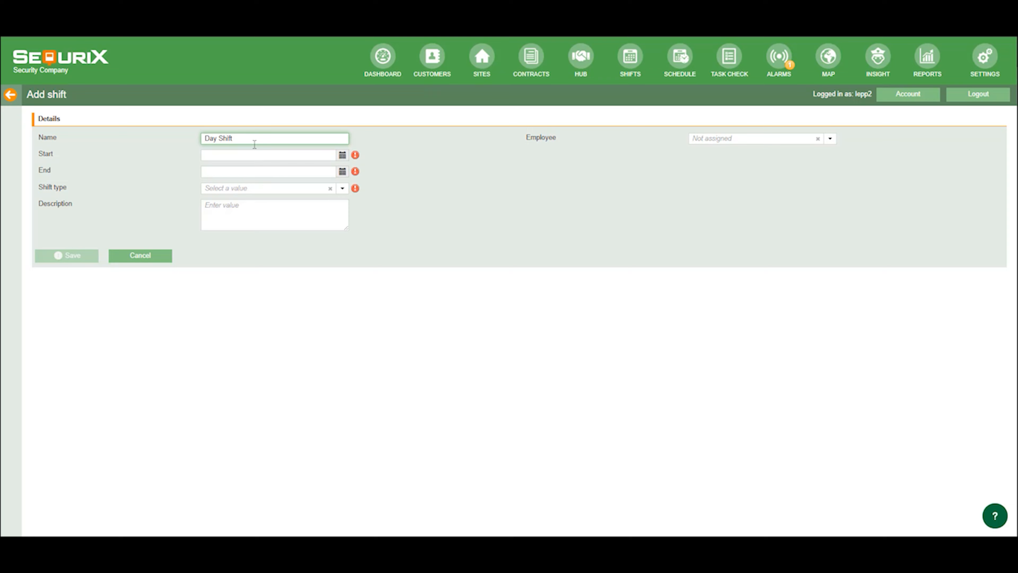
Set the shift to start on 14/03/2025 at 14:00 and end the same day at 22:00.
left_click(255, 155)
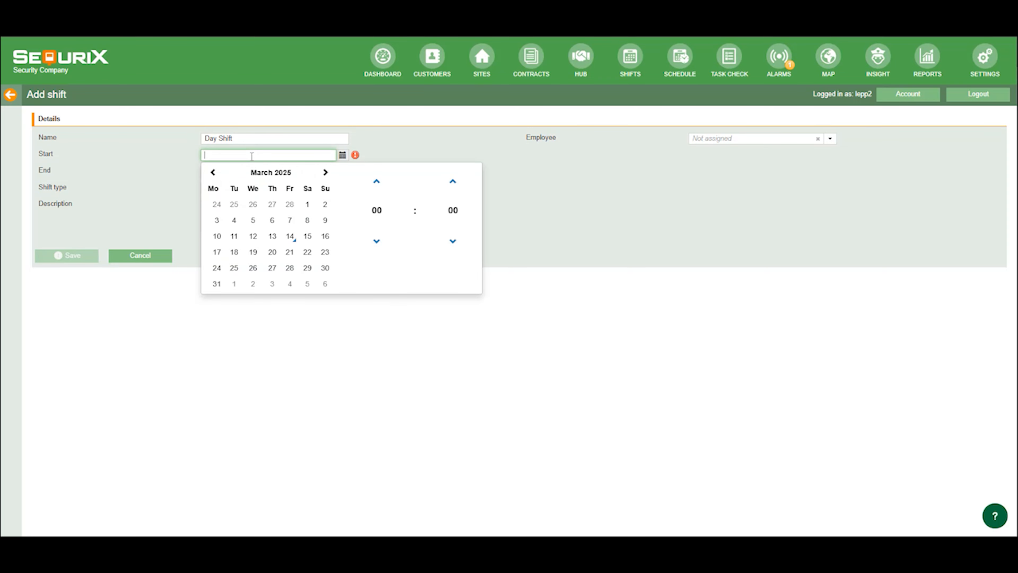
left_click(377, 210)
left_click(433, 216)
key("Tab")
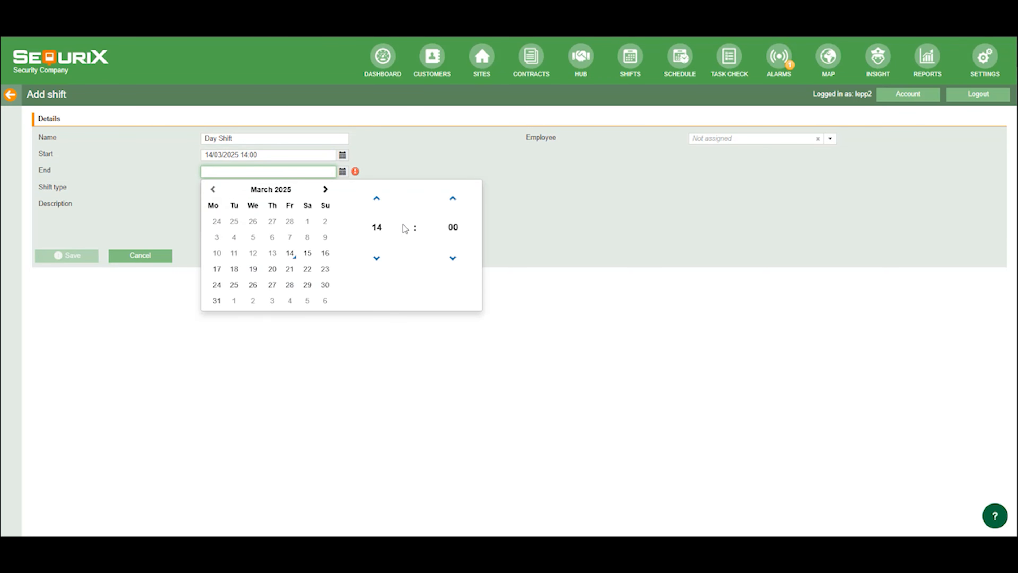
left_click(377, 227)
left_click(431, 264)
key("Tab")
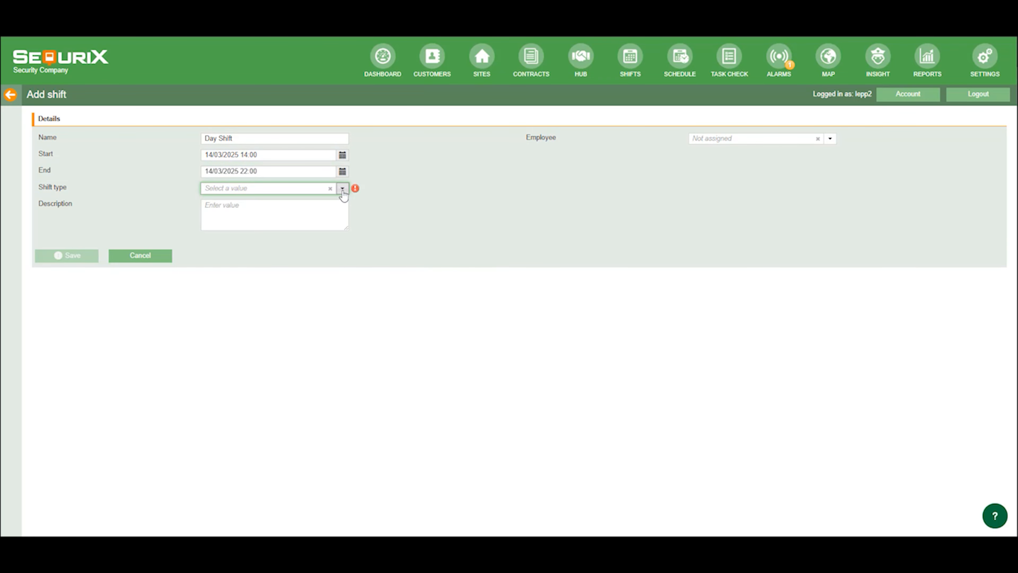
Set the shift type to "1. Day Shift" and include all regions, District 1 and District 2.
left_click(342, 188)
left_click(304, 201)
left_click(204, 242)
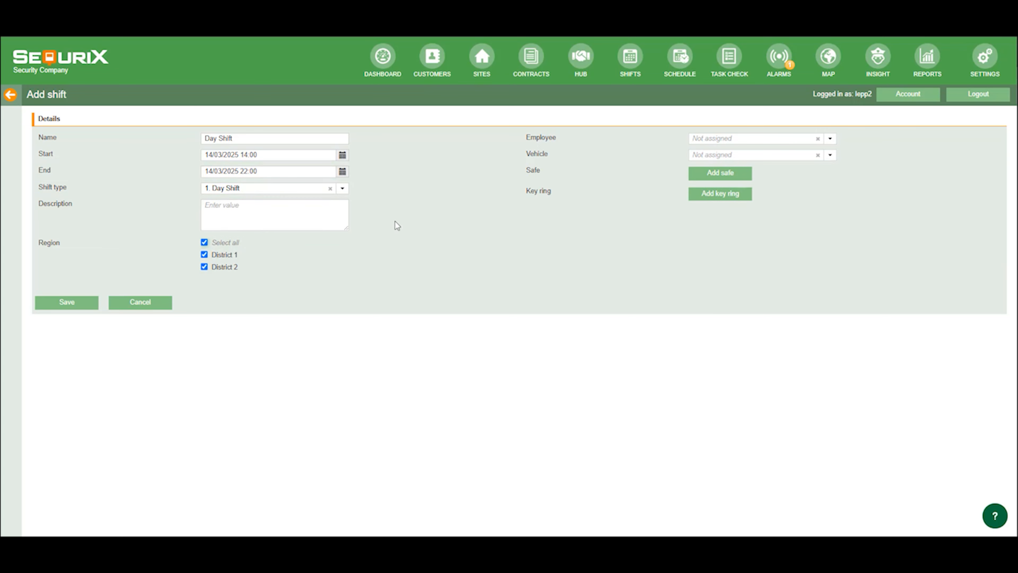
Assign the employee to the shift by first name and save the shift.
left_click(710, 137)
type("John")
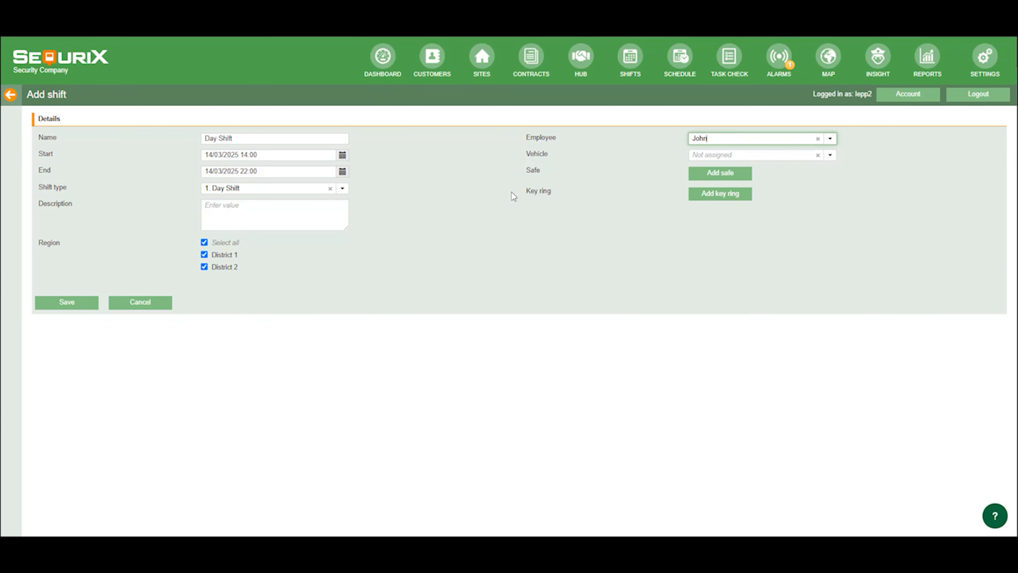
left_click(70, 303)
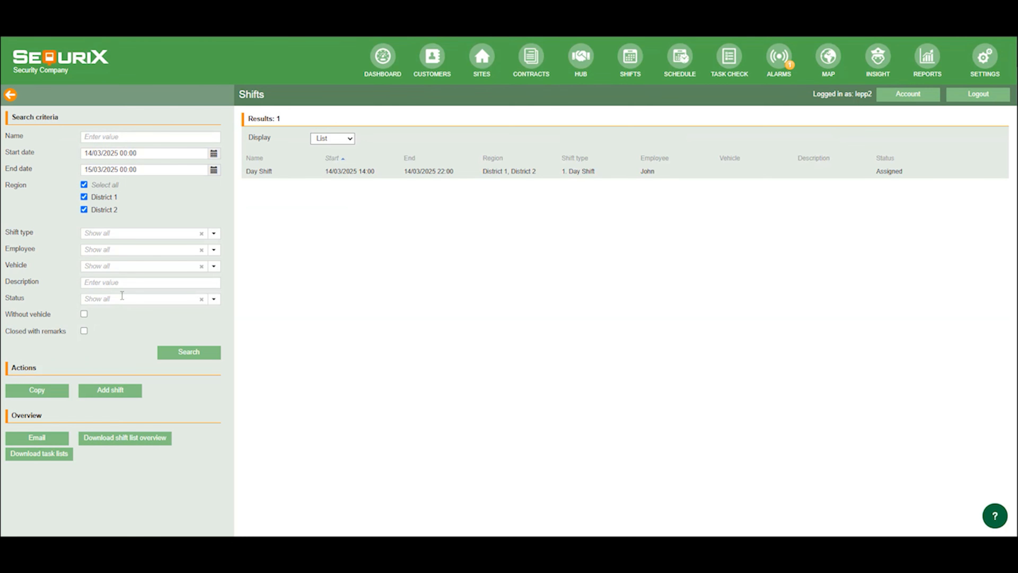
Search the schedule for the site Supermarket at 5th to load its unplanned tasks.
left_click(679, 58)
left_click(152, 202)
type("supermarket")
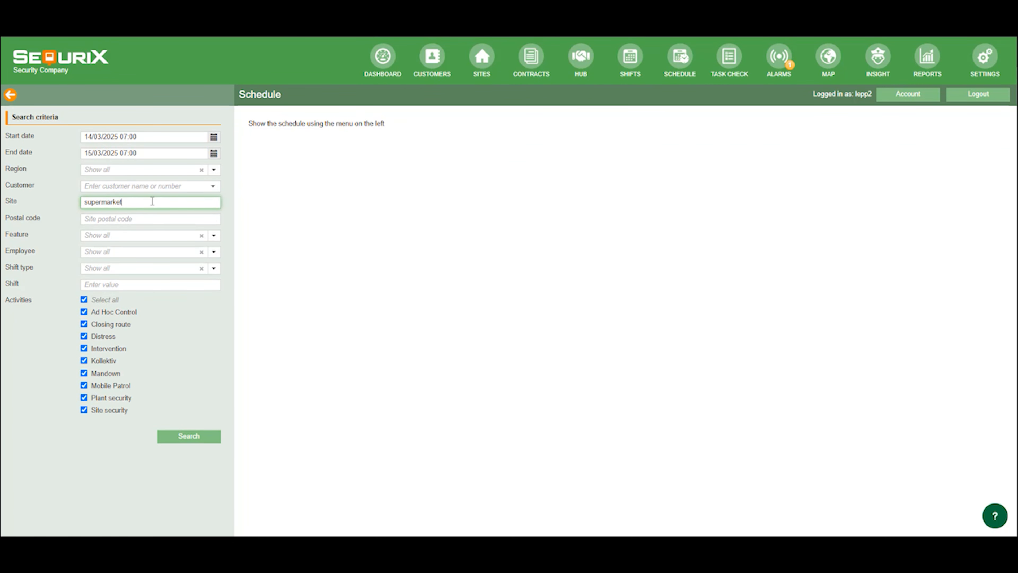
left_click(138, 214)
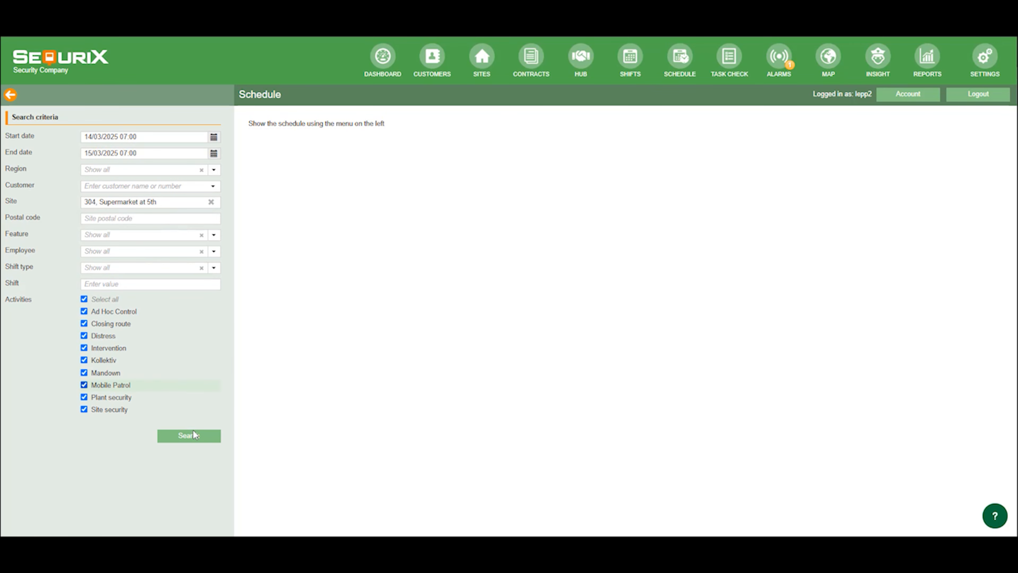
left_click(207, 440)
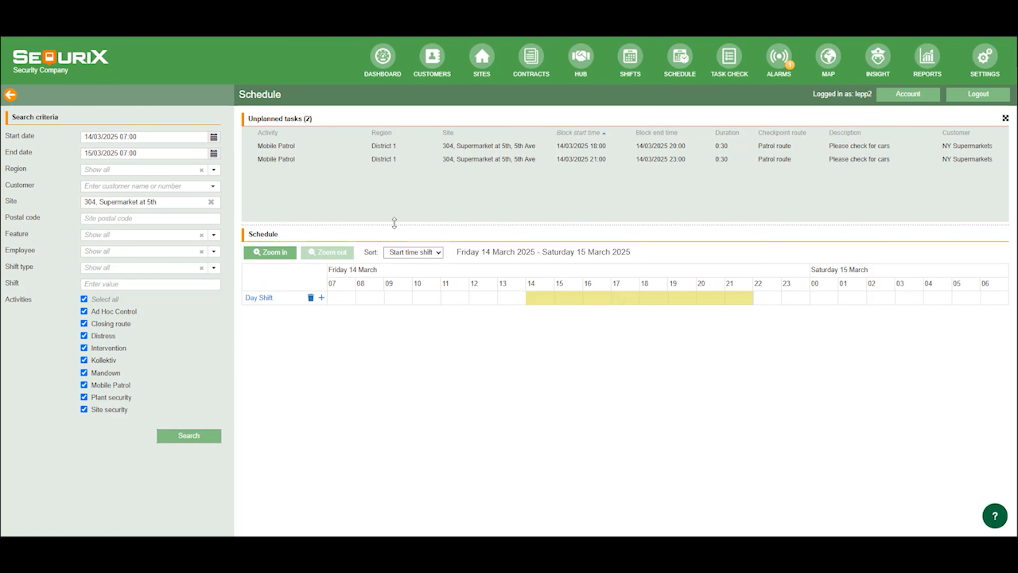
Plan both unplanned Mobile Patrol tasks into the Day Shift, at about 18:00 and 21:00.
left_click_drag(429, 146, 646, 295)
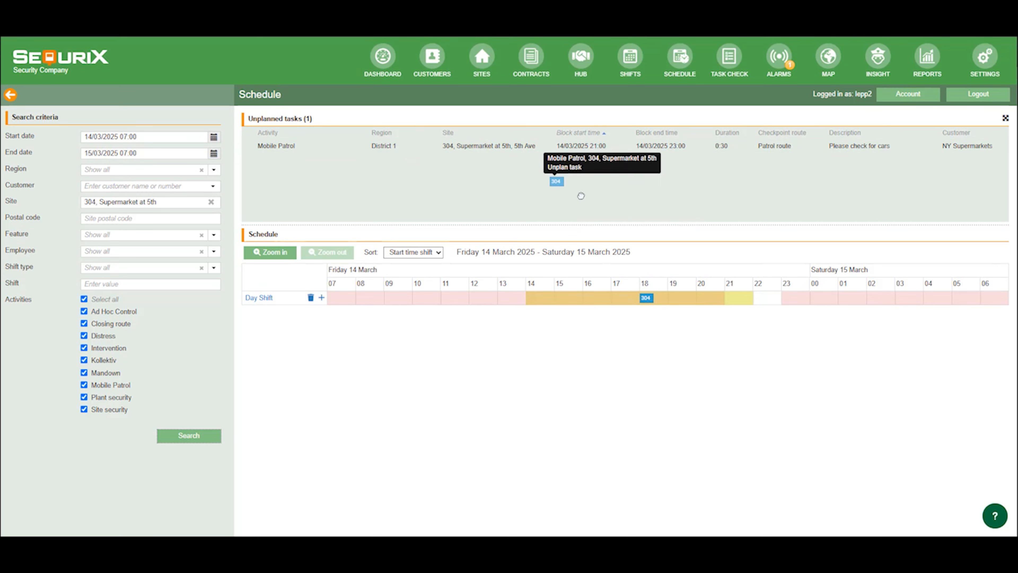
left_click_drag(700, 277, 730, 296)
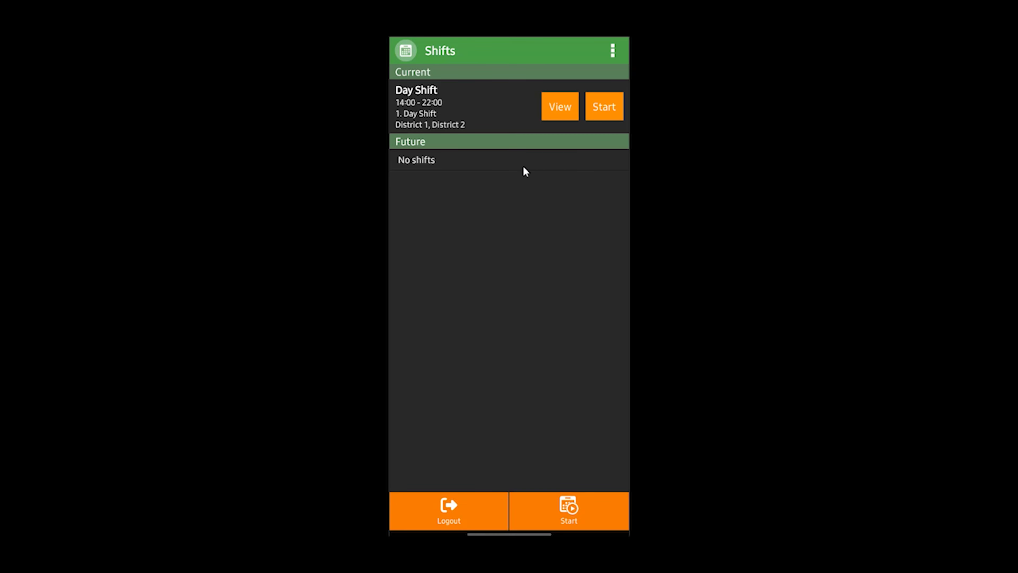
In the SequriX mobile app, start the Day Shift and its 18:00 - 20:00 Mobile Patrol task at Supermarket at 5th.
left_click(605, 106)
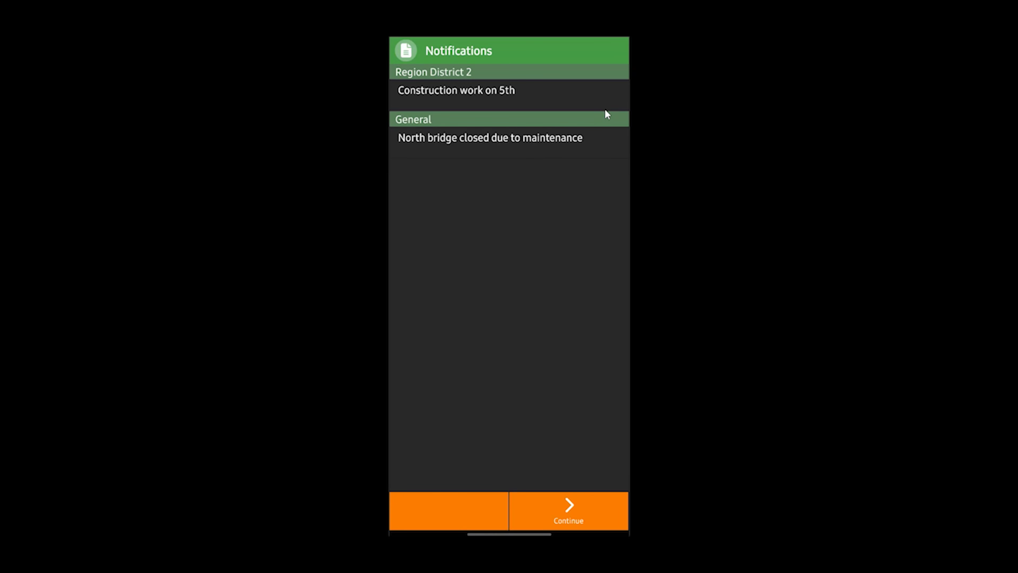
left_click(568, 508)
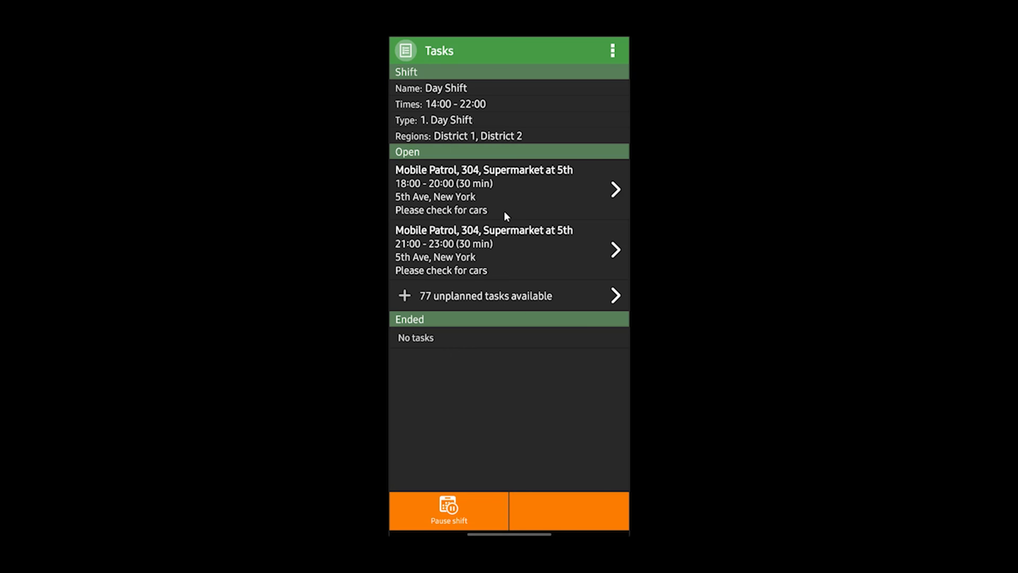
left_click(500, 190)
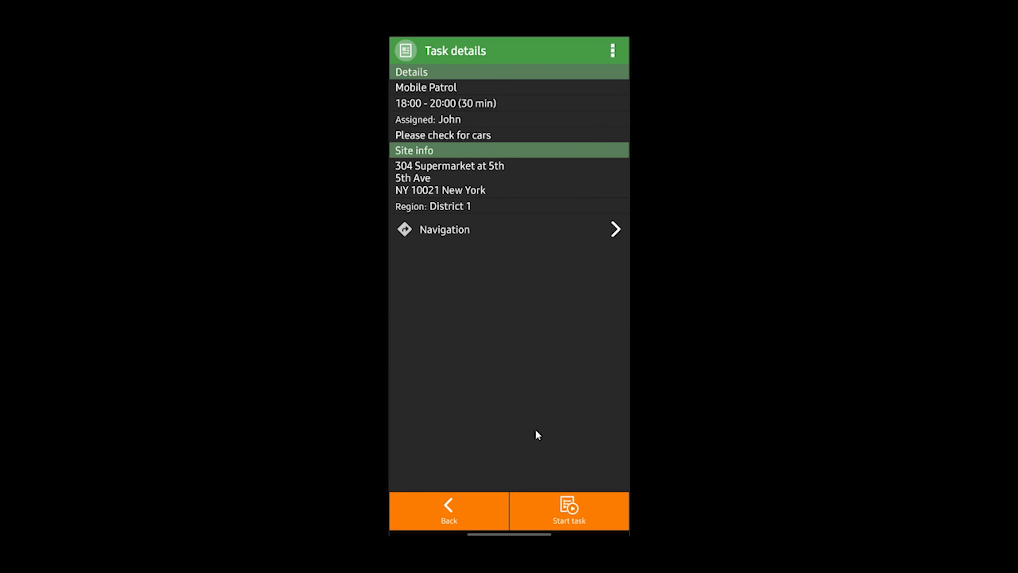
left_click(567, 511)
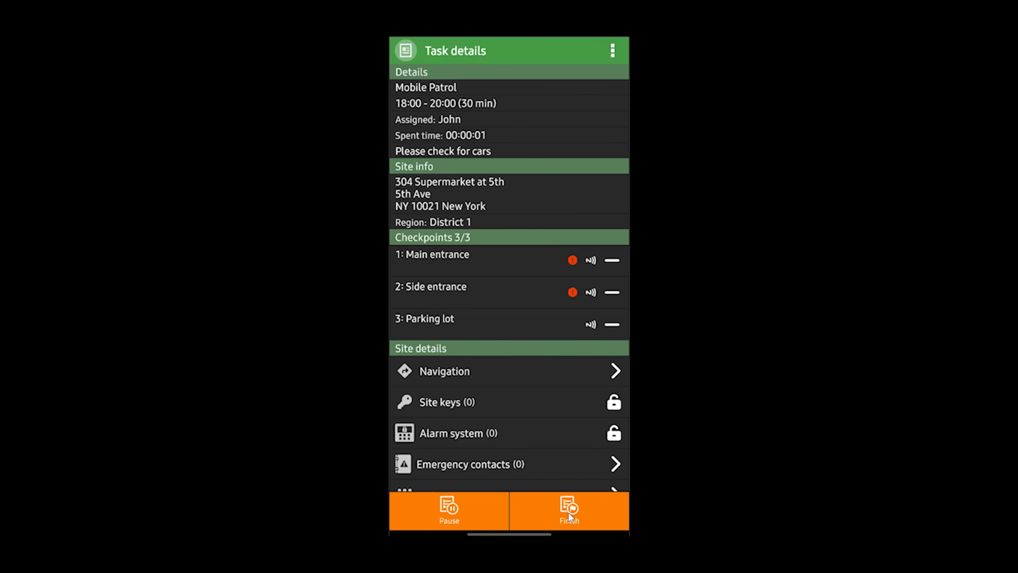